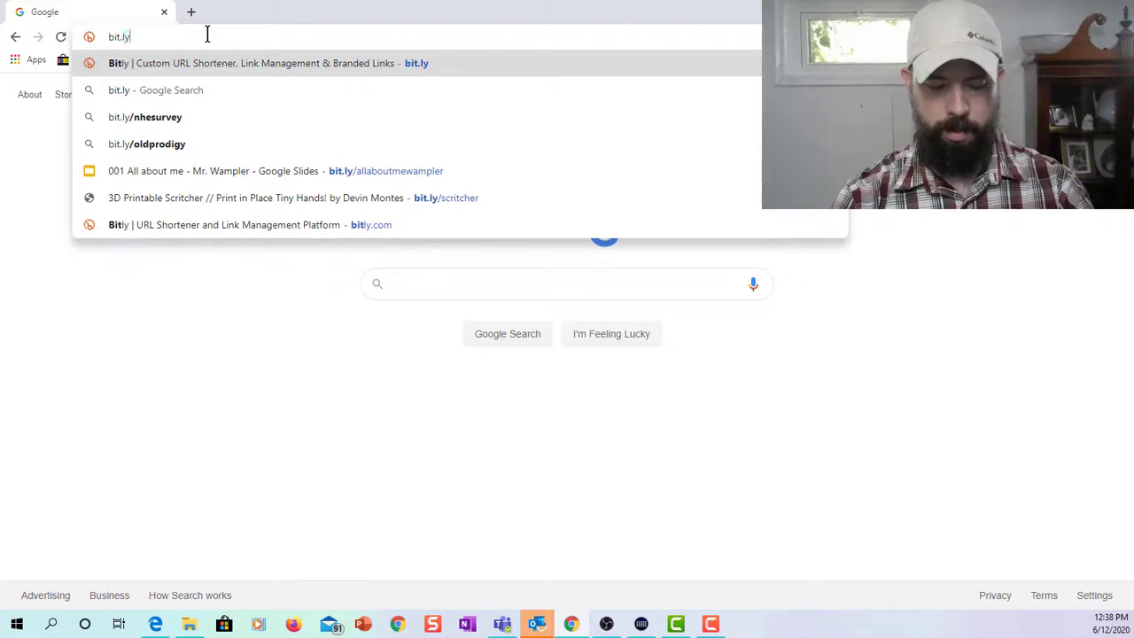
pyautogui.write('c')
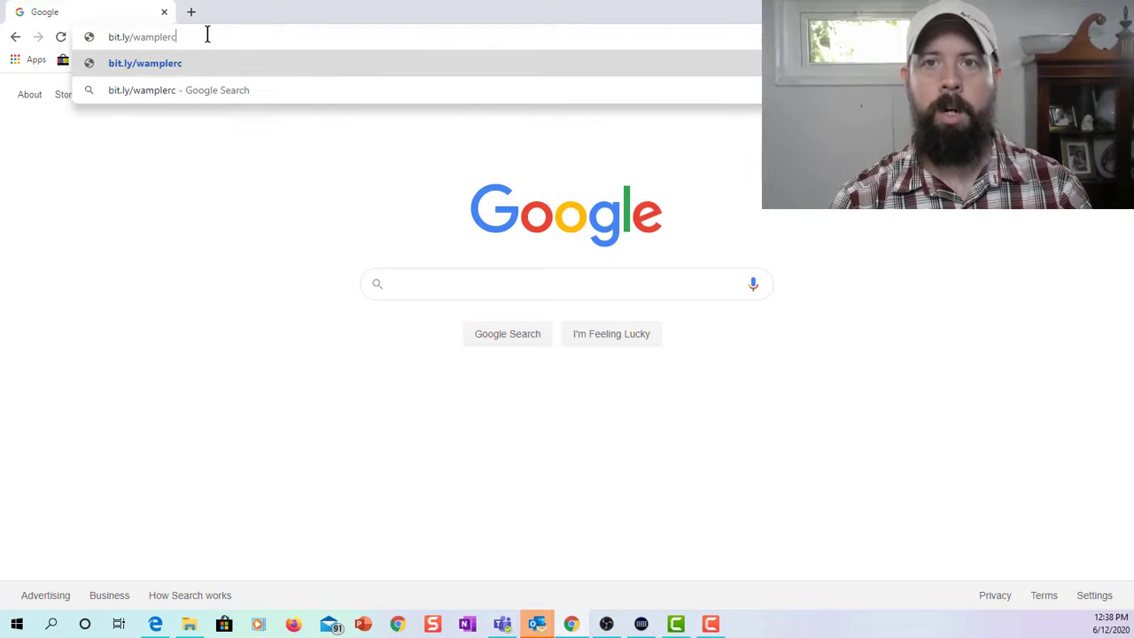
pyautogui.write('ardboard')
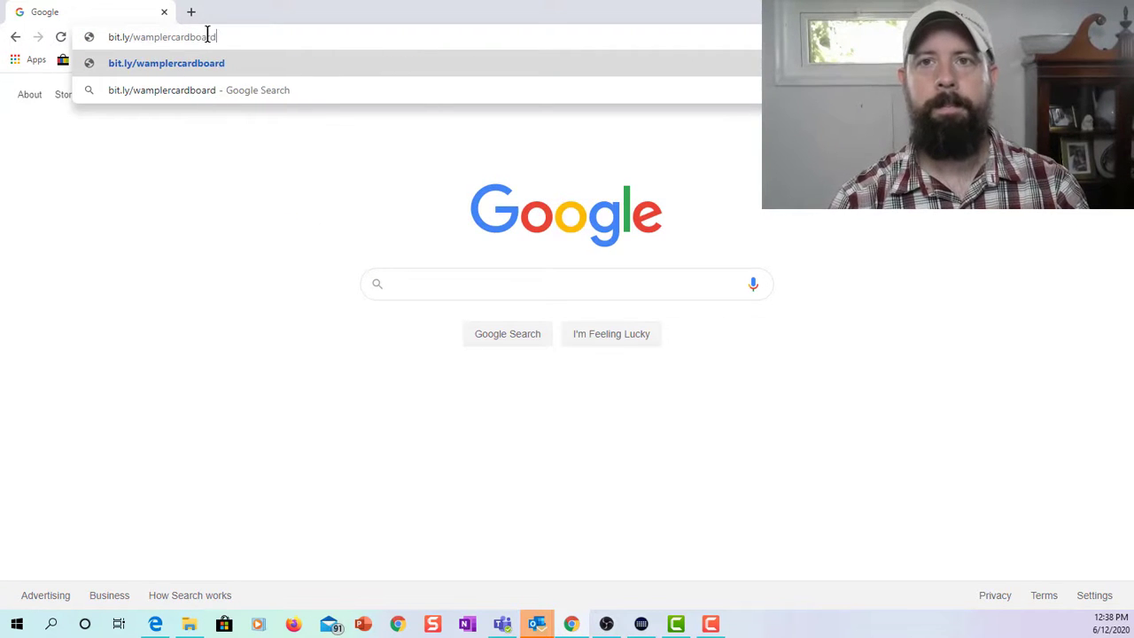
pyautogui.press('Return')
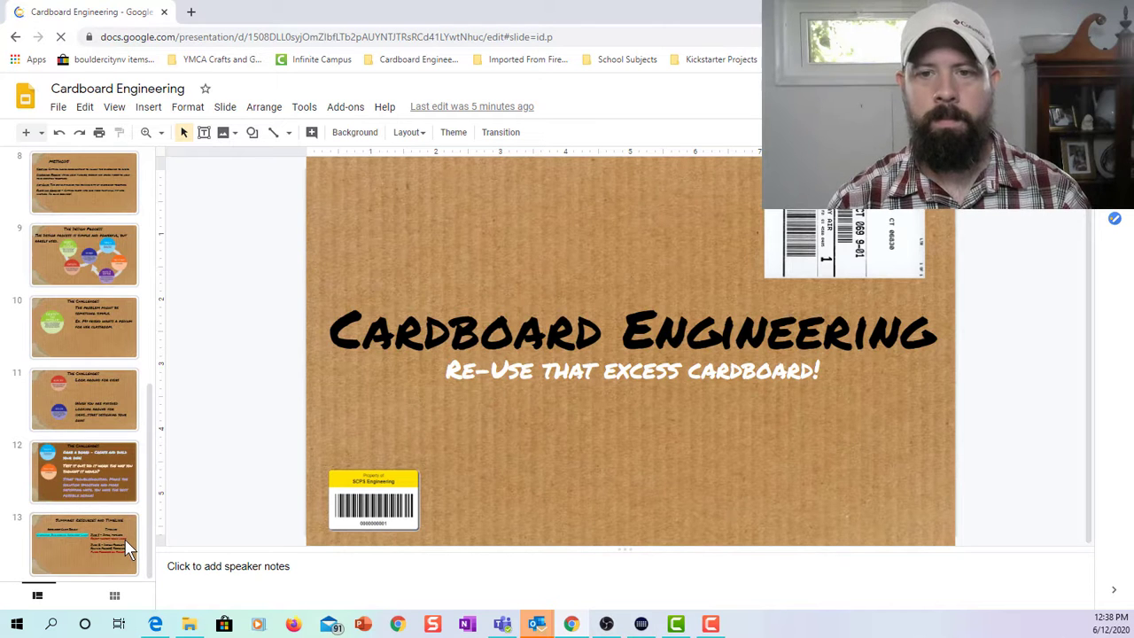
# From slide 13, follow the Cardboard Engineering Resources link to the Cardboard Games and Toys to Make doc.
pyautogui.click(127, 550)
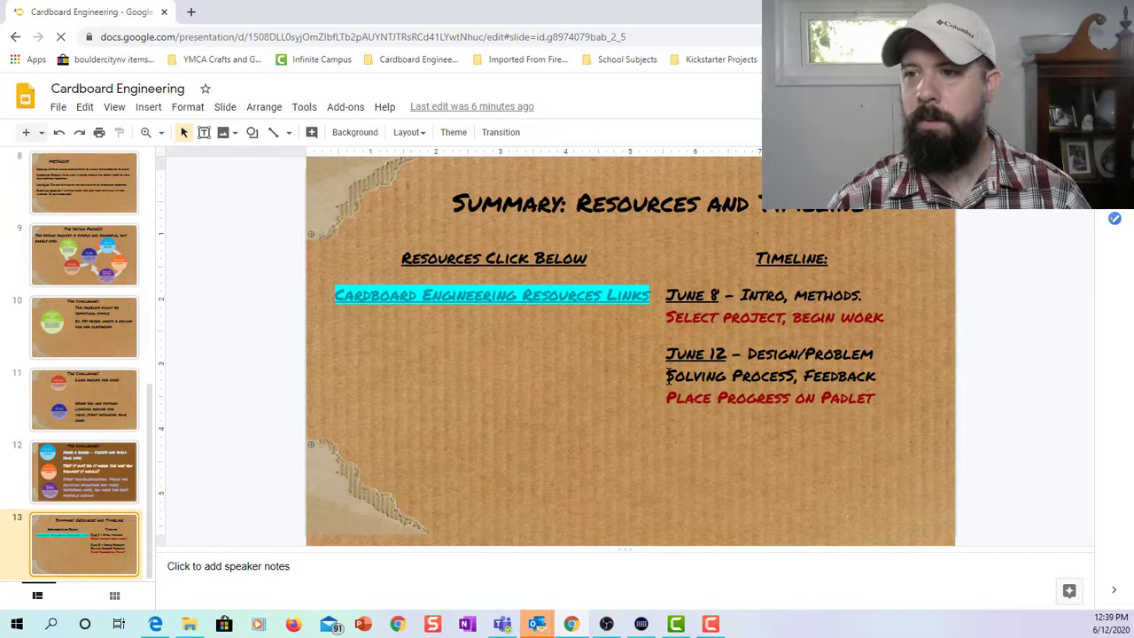
pyautogui.click(544, 297)
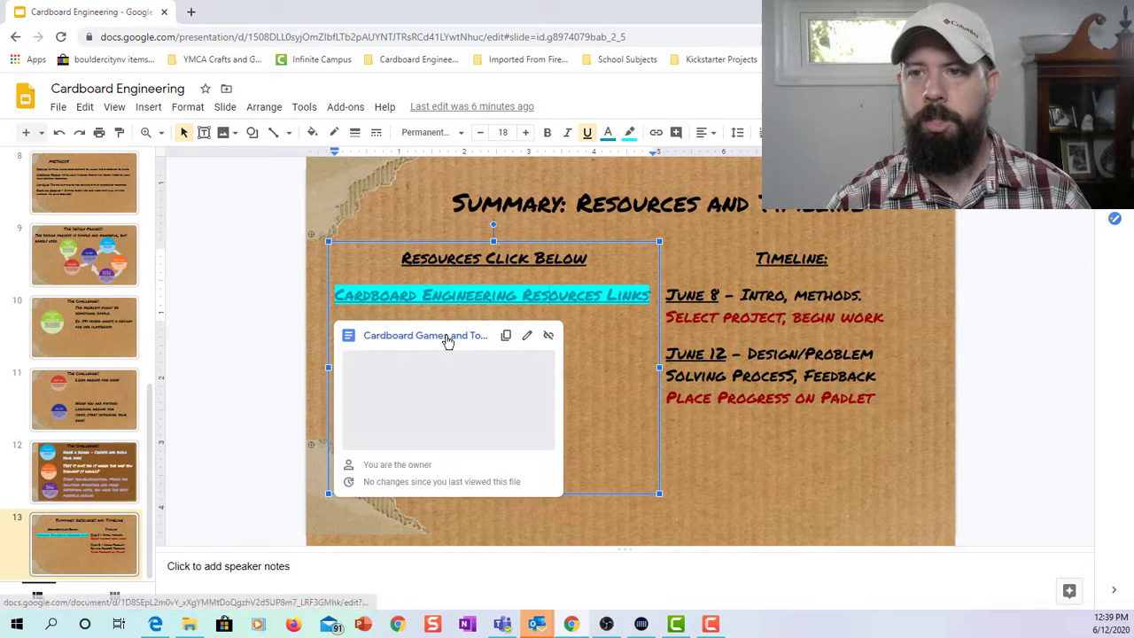
pyautogui.click(446, 338)
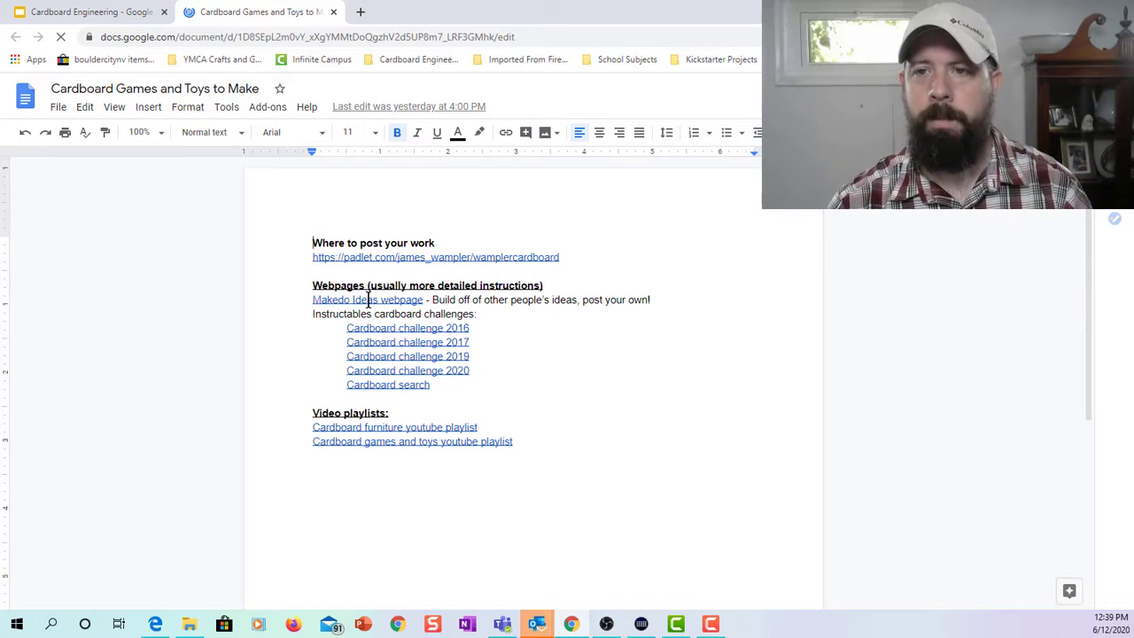
# Follow the padlet.com link under 'Where to post your work' to the class padlet.
pyautogui.click(382, 257)
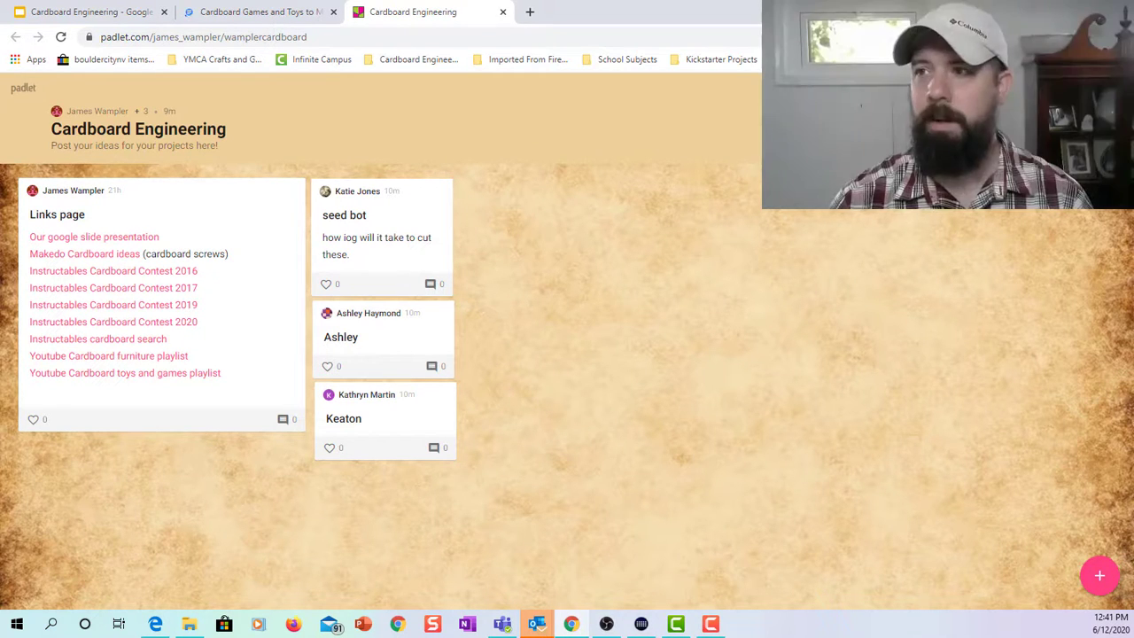
pyautogui.doubleClick(479, 193)
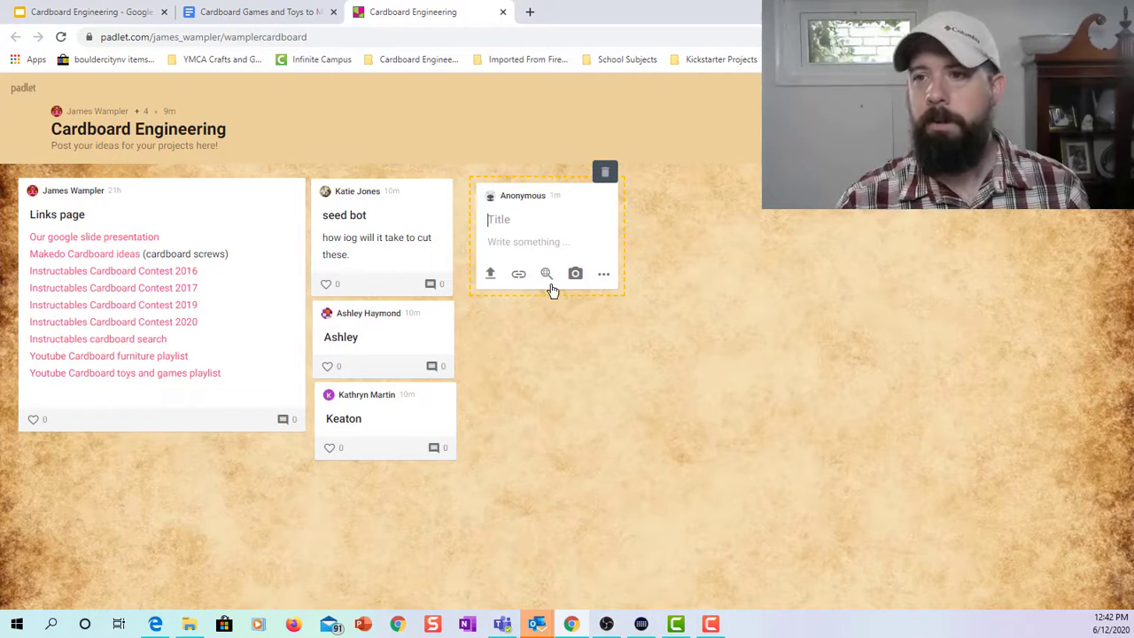
pyautogui.click(605, 175)
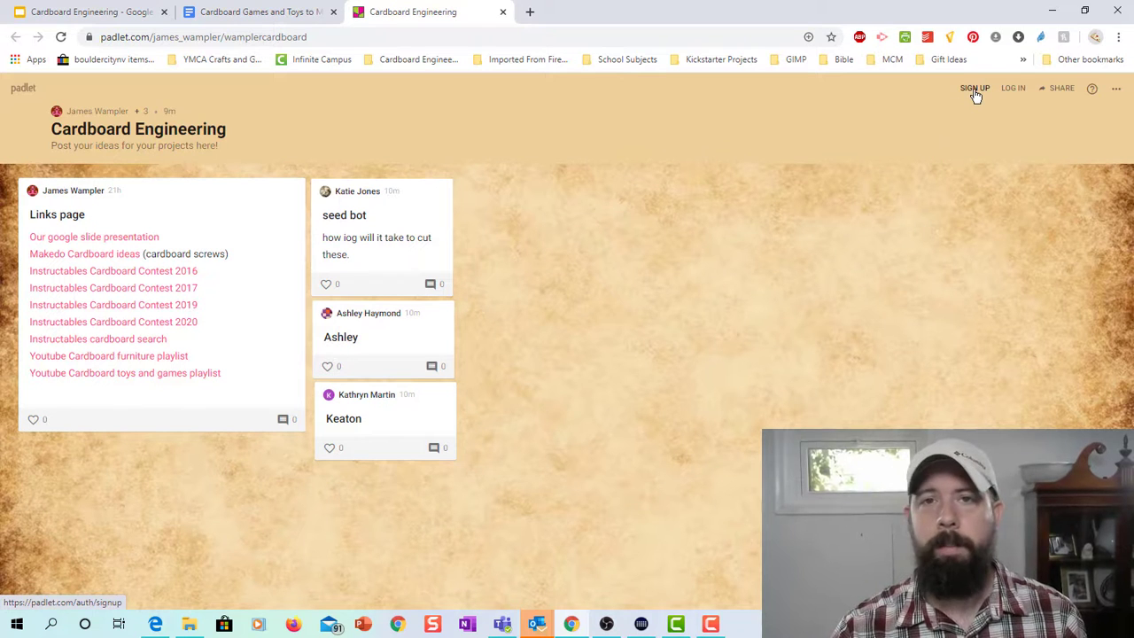
# Sign up for Padlet using a Google account.
pyautogui.click(975, 91)
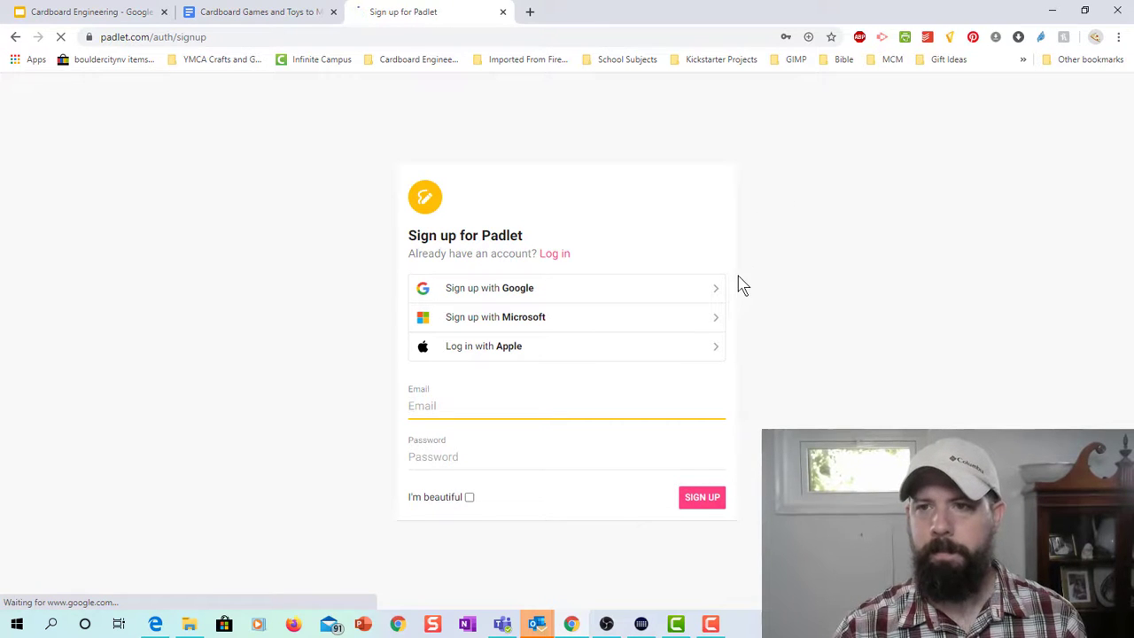
pyautogui.click(600, 290)
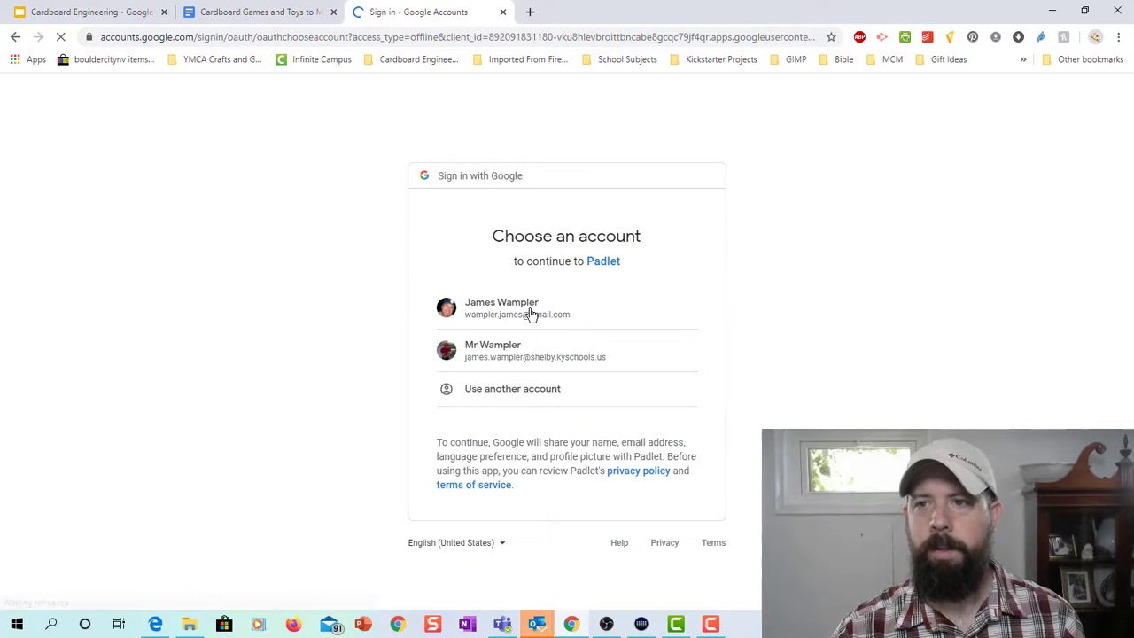
pyautogui.click(531, 315)
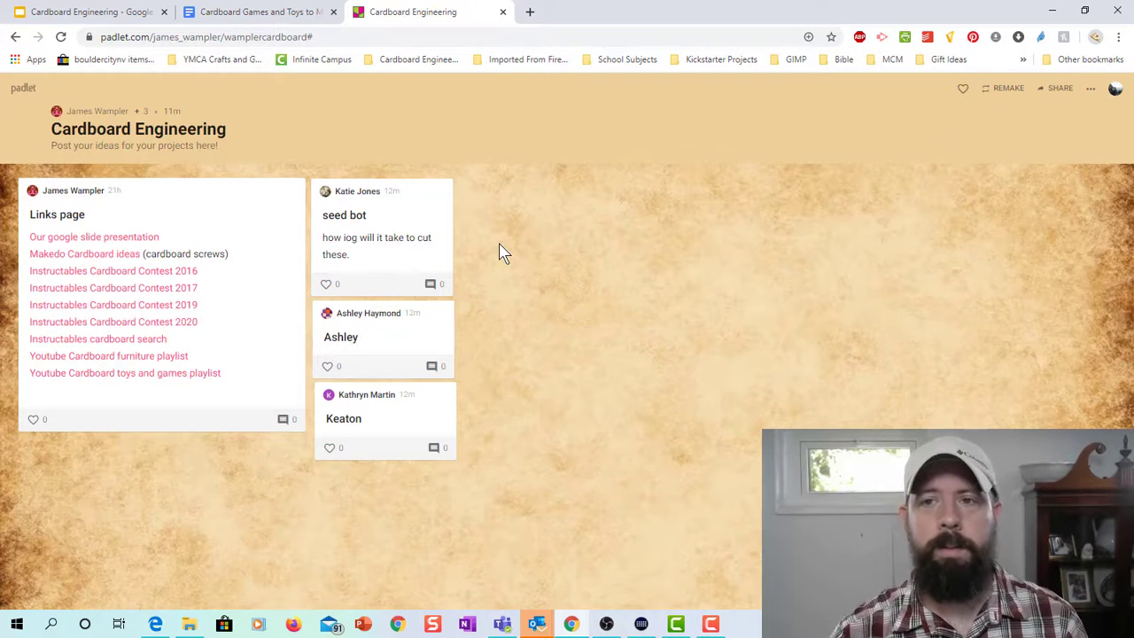
# Add a board post titled with the author's name plus 'Cardboard Creation' and move to its body.
pyautogui.doubleClick(473, 196)
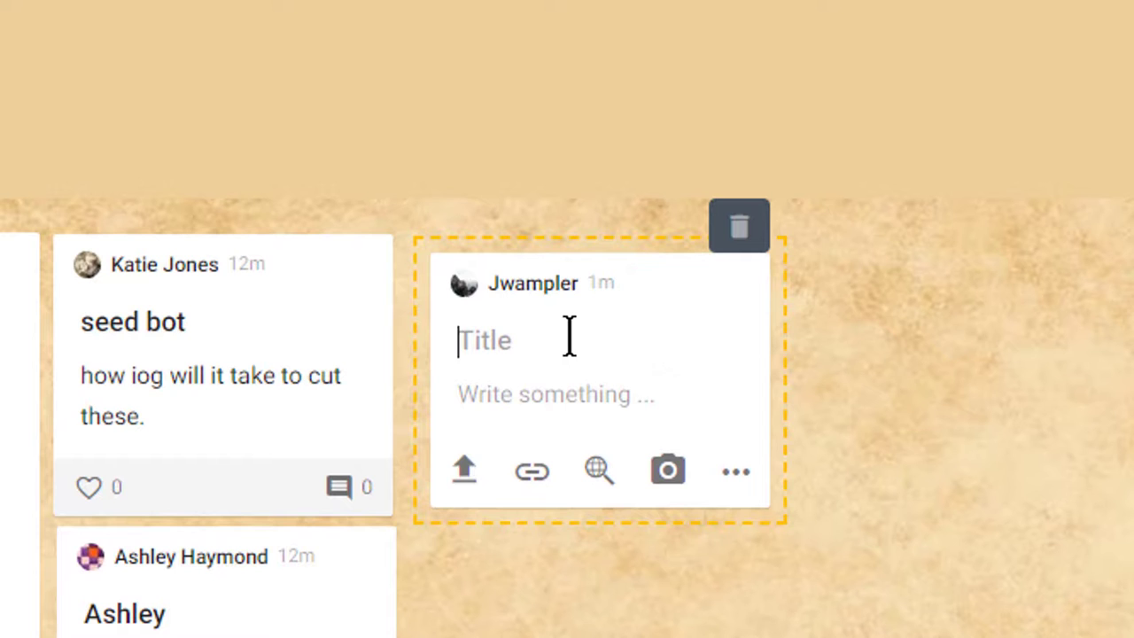
pyautogui.write('Mr Wam;pl')
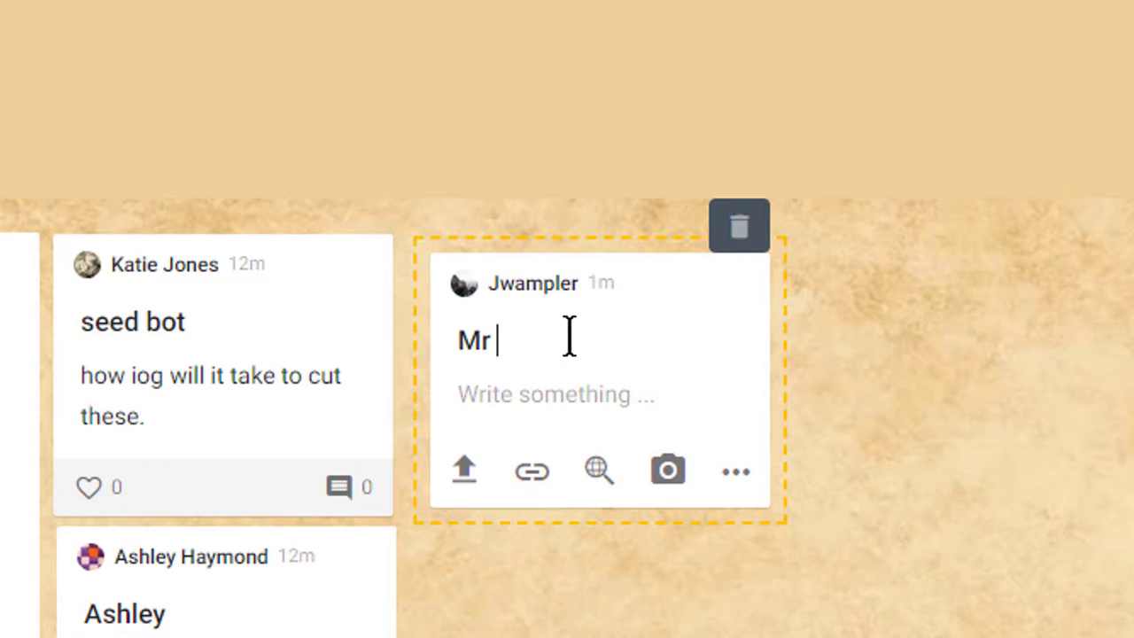
pyautogui.press('BackSpace')
pyautogui.press('BackSpace')
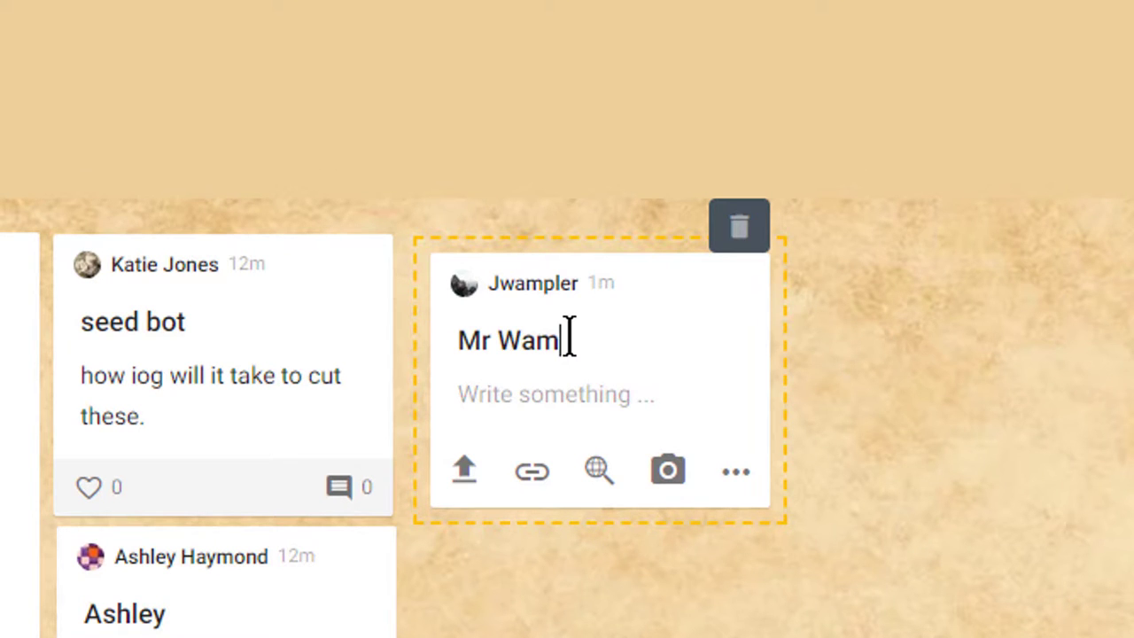
pyautogui.write("pler's C")
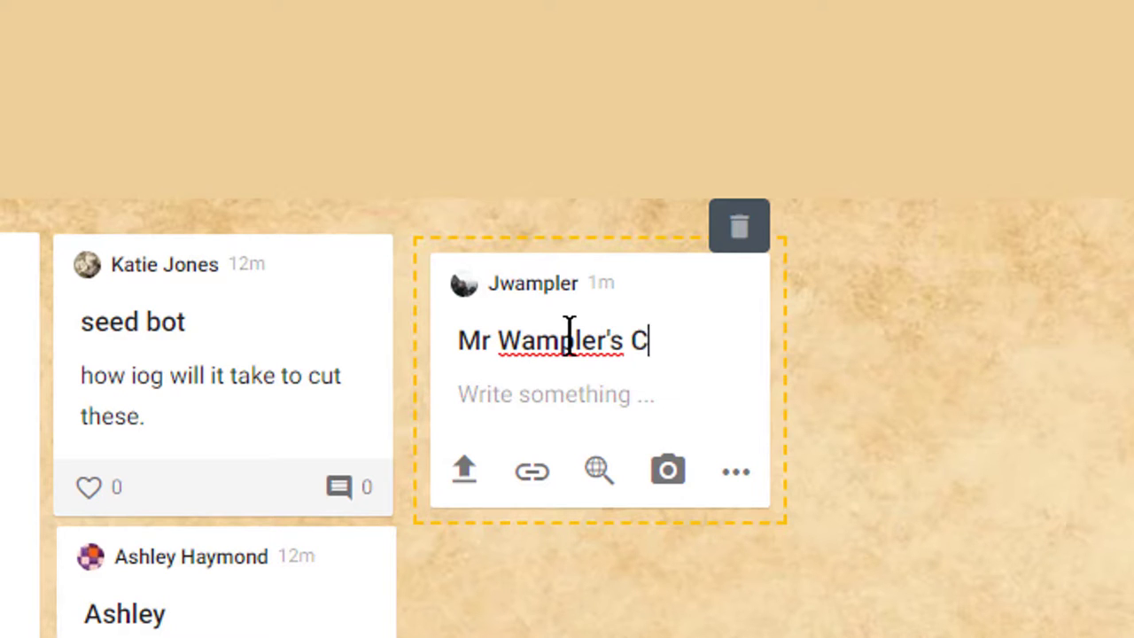
pyautogui.write('ardboard ')
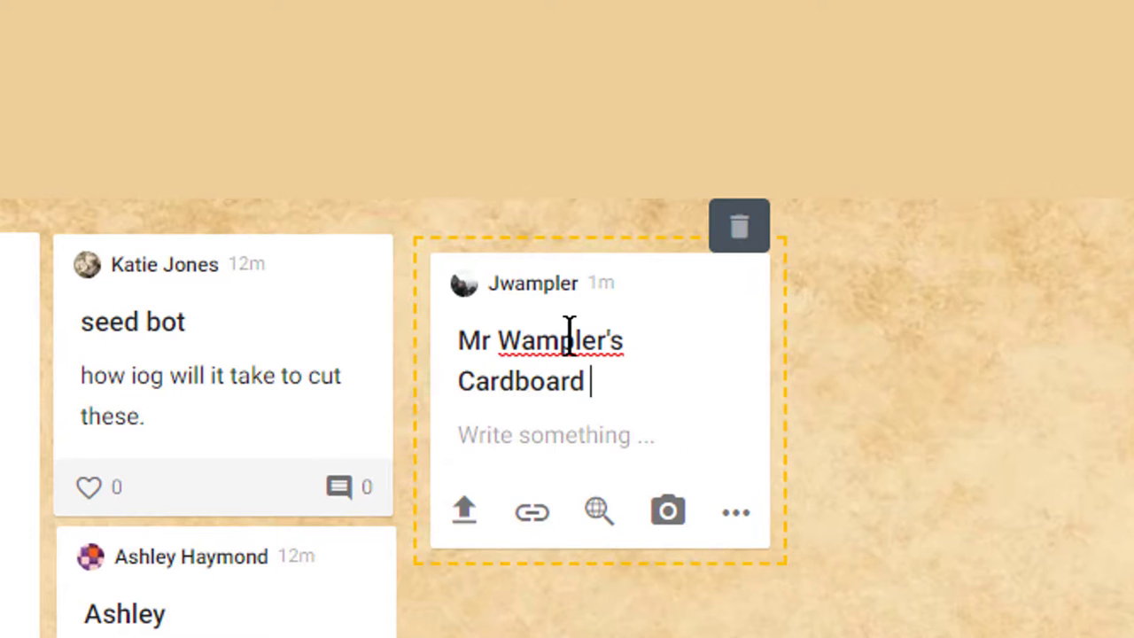
pyautogui.write('Creation')
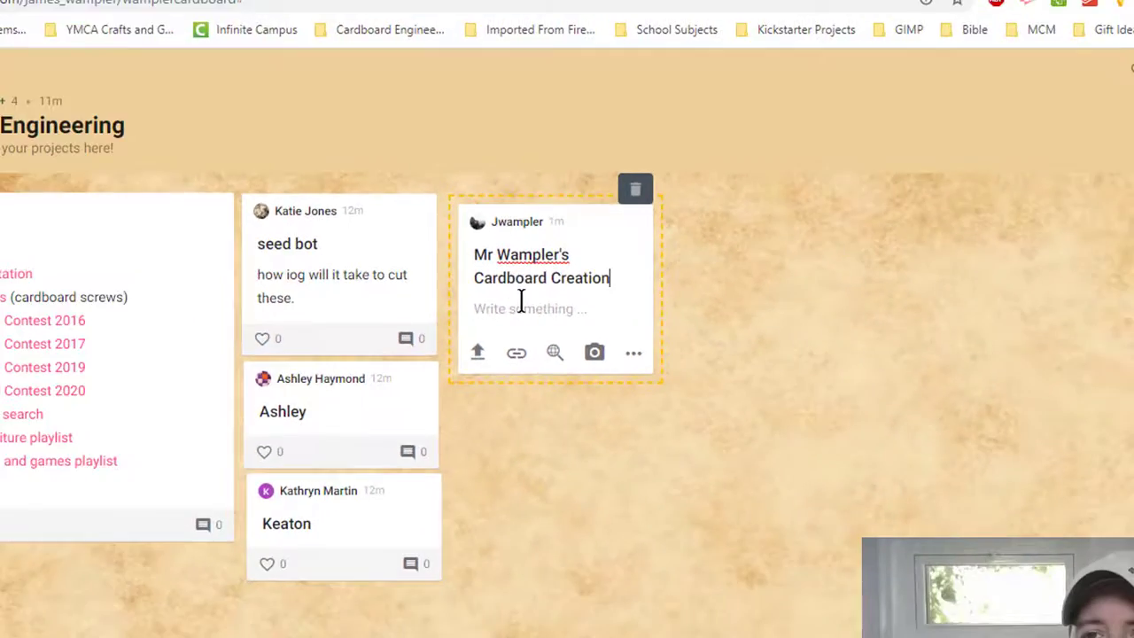
pyautogui.click(539, 426)
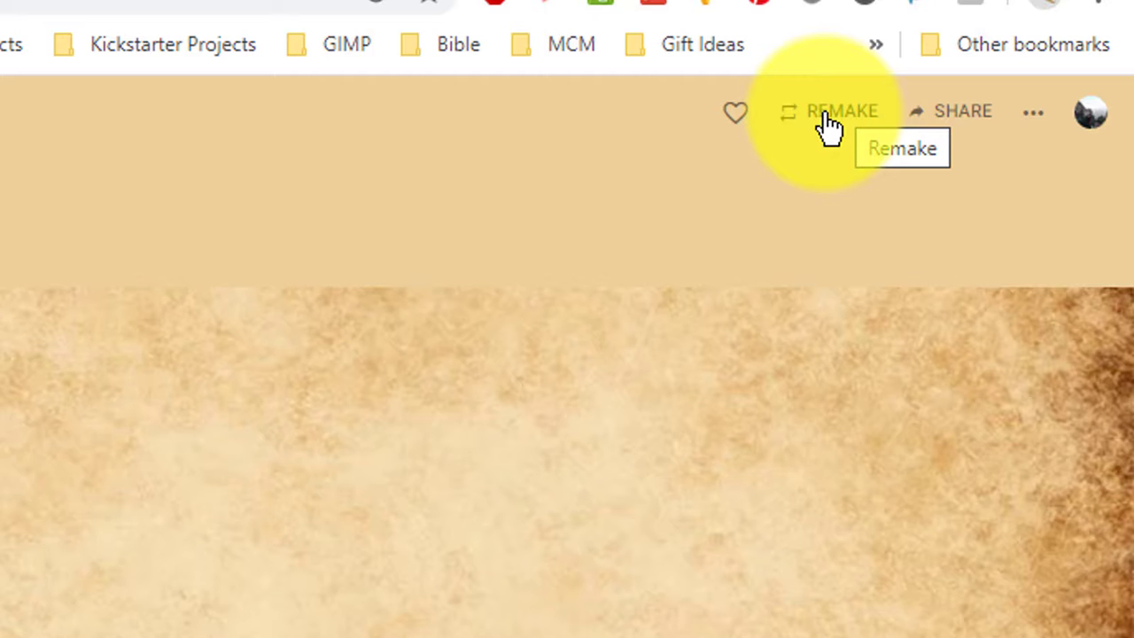
# Remake the board as a personal copy titled with his name, described 'These are my cardboard creation ideas'.
pyautogui.click(829, 126)
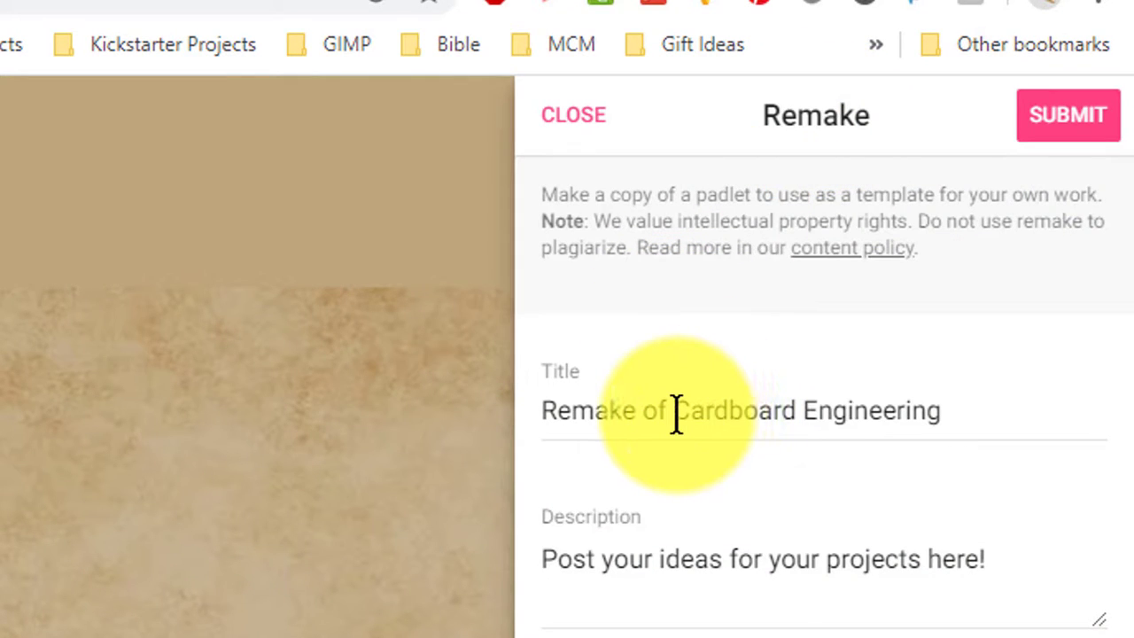
pyautogui.moveTo(668, 410); pyautogui.dragTo(505, 425)
pyautogui.write('MrWampler')
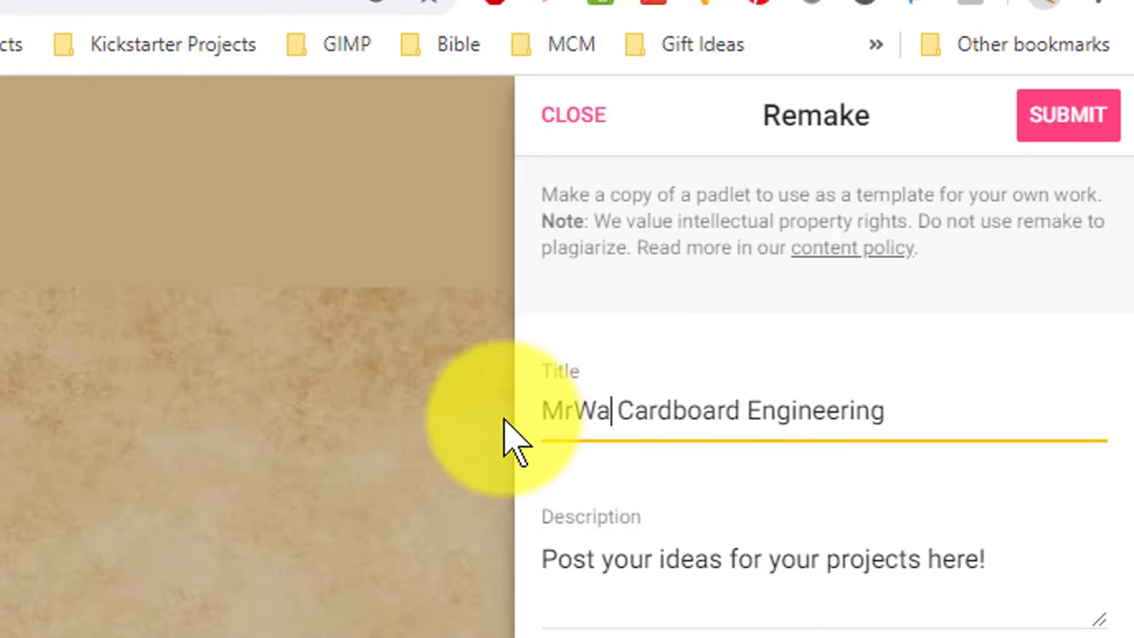
pyautogui.write("'s")
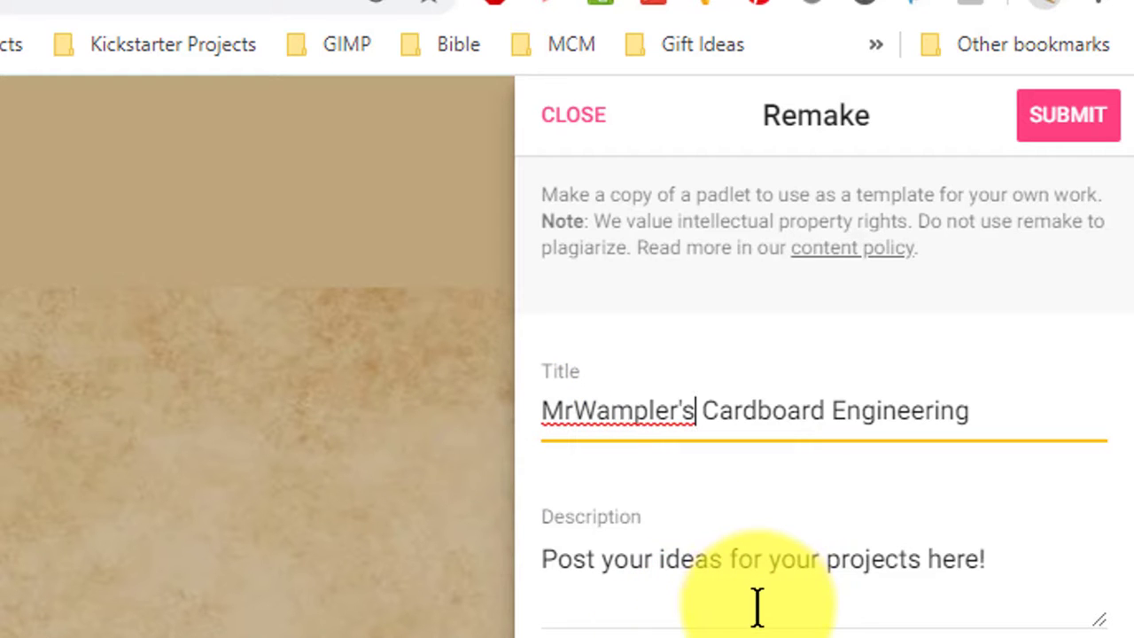
pyautogui.moveTo(1000, 558); pyautogui.dragTo(468, 549)
pyautogui.write('These are ')
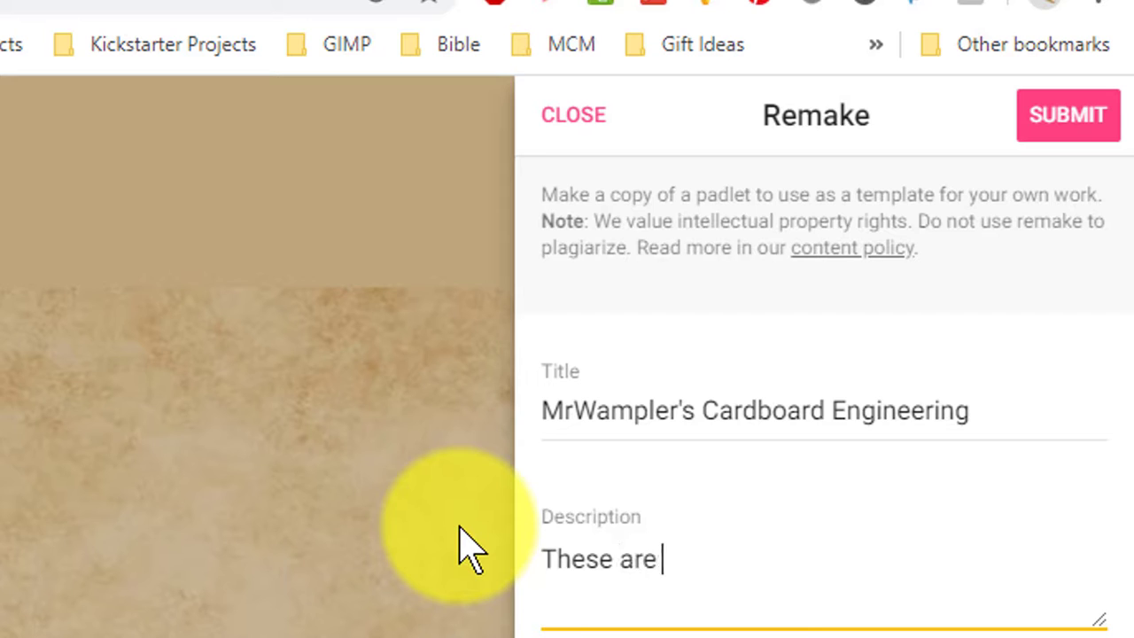
pyautogui.write('my cardboard ')
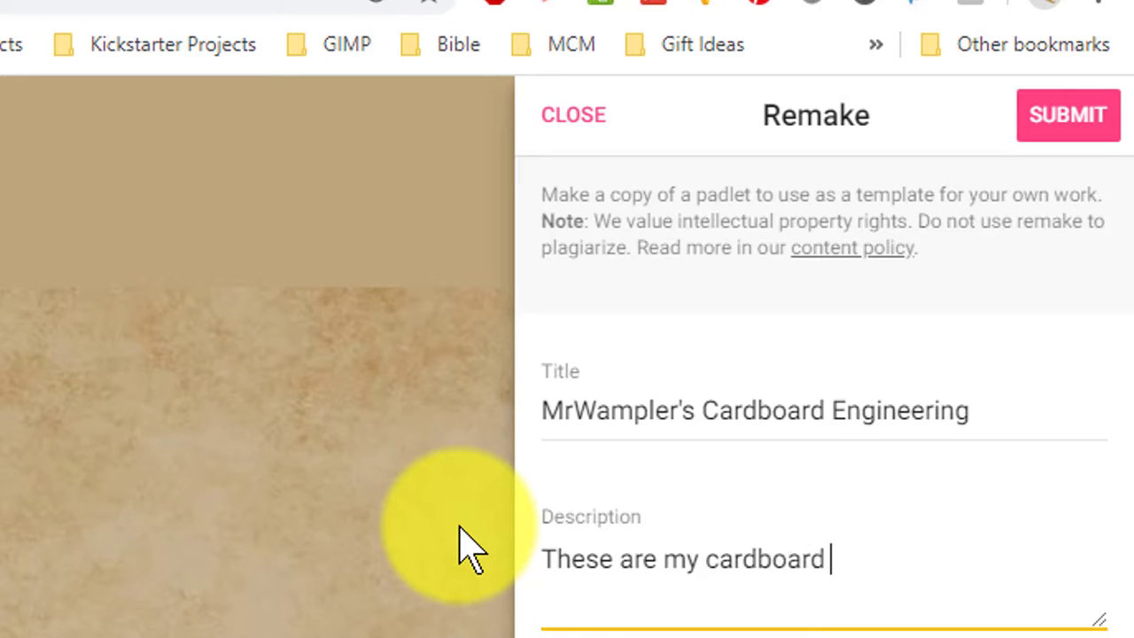
pyautogui.write('creation ideas')
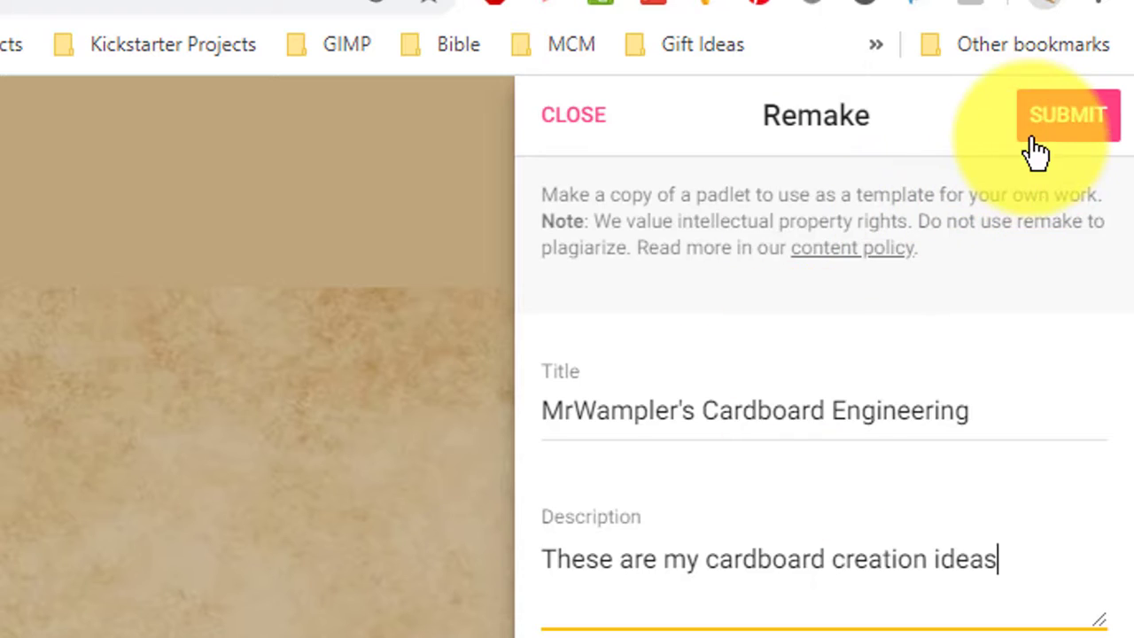
pyautogui.click(1052, 124)
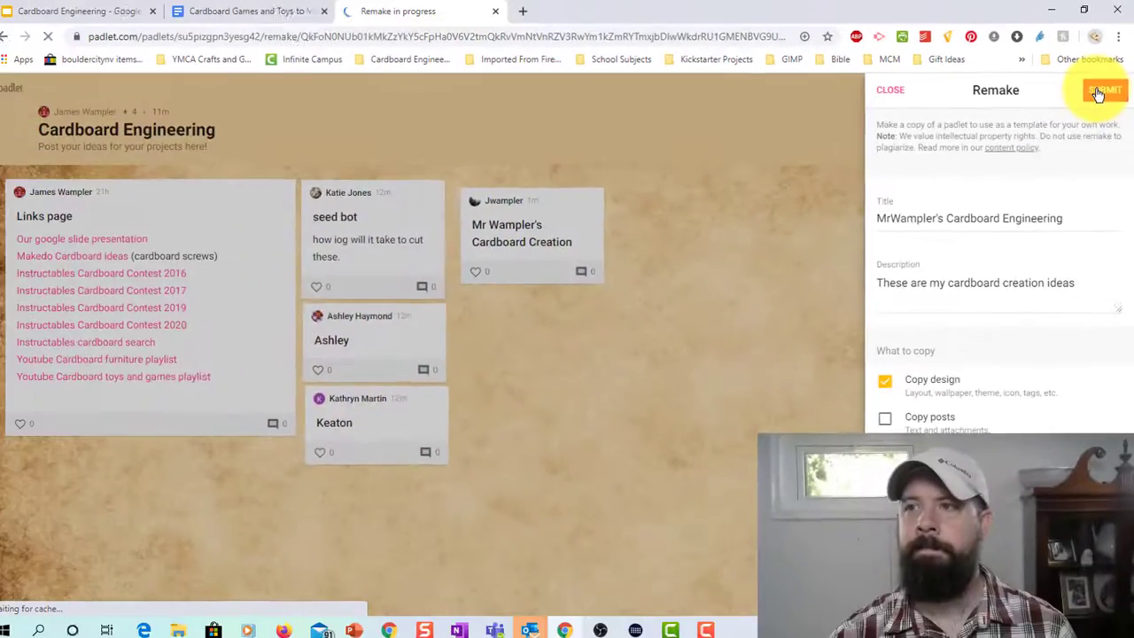
pyautogui.click(1055, 123)
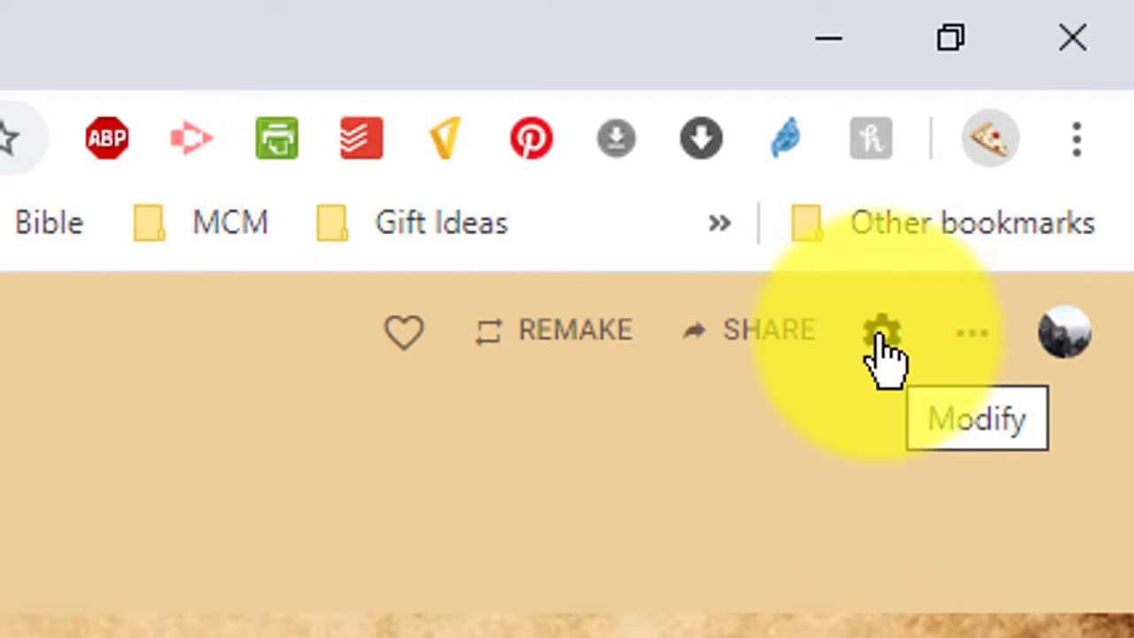
# Set the board wallpaper to the plain light grey picture and save the settings.
pyautogui.click(906, 346)
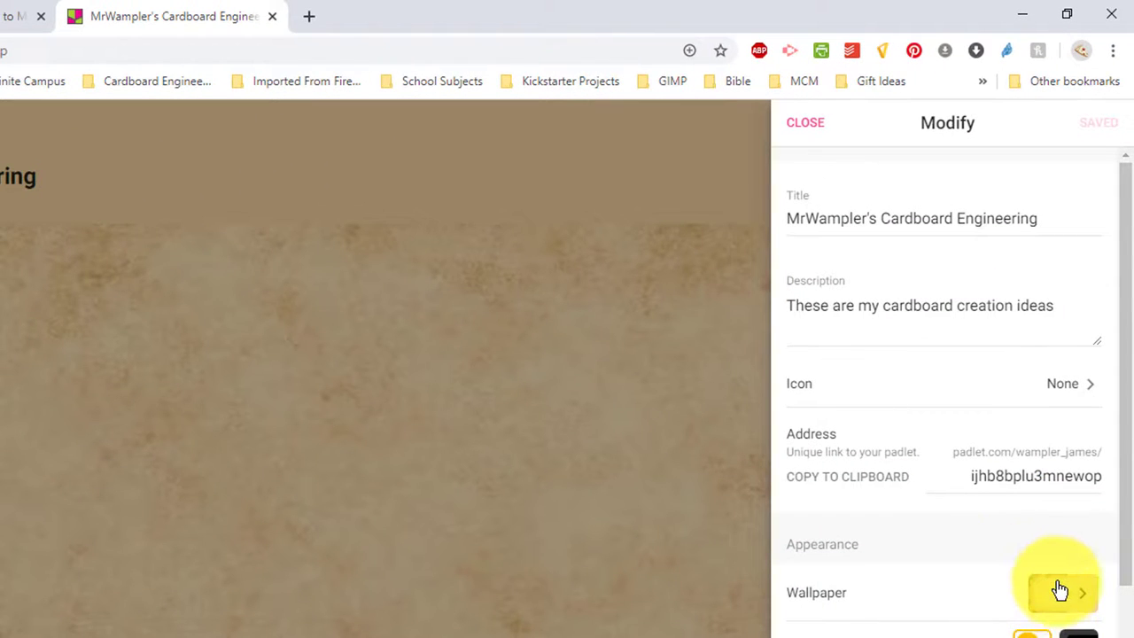
pyautogui.click(1060, 591)
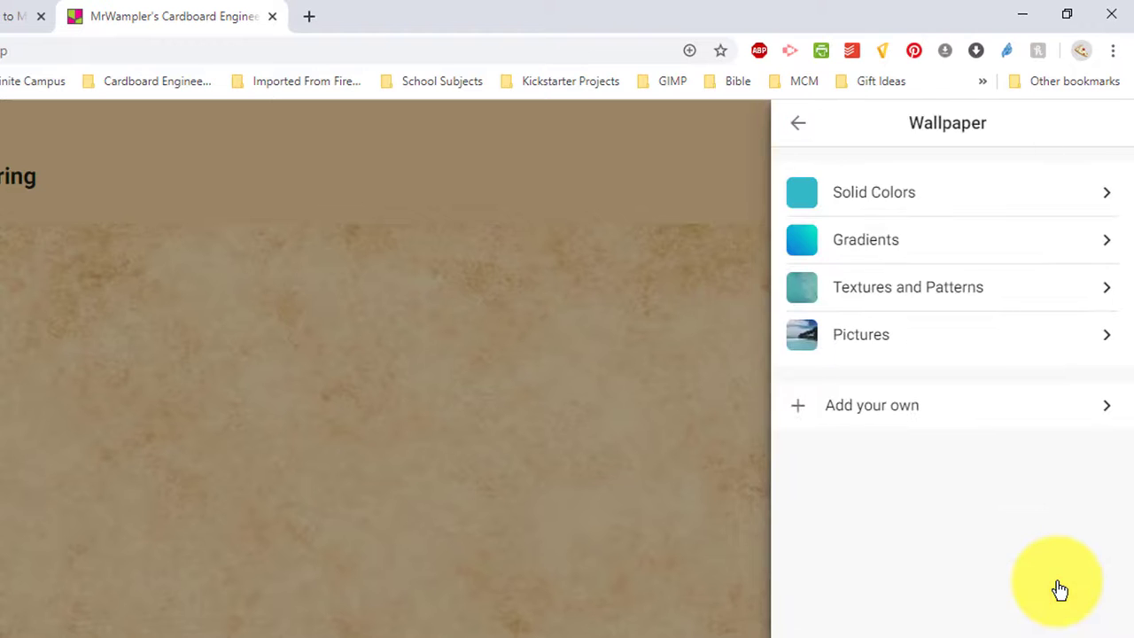
pyautogui.click(990, 344)
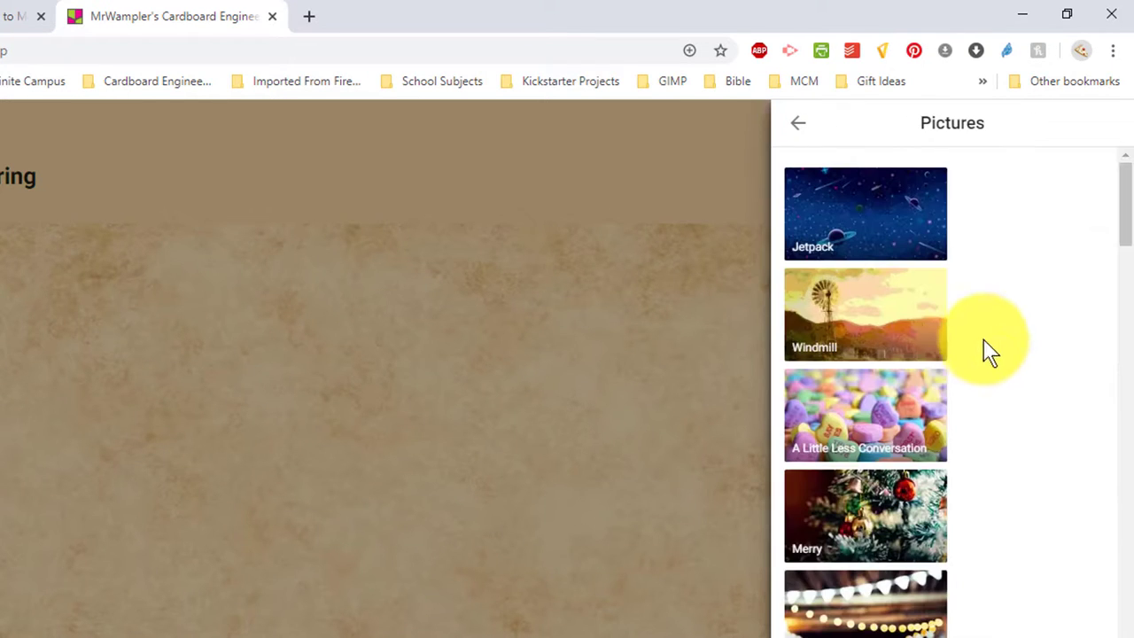
pyautogui.scroll(-1, 904, 608)
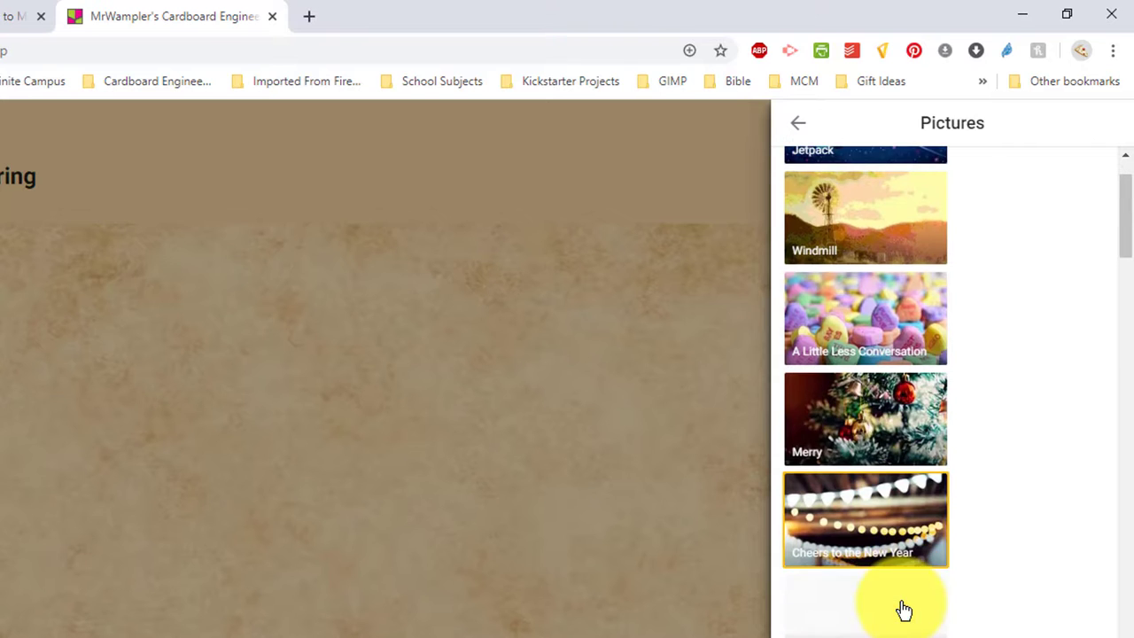
pyautogui.click(883, 621)
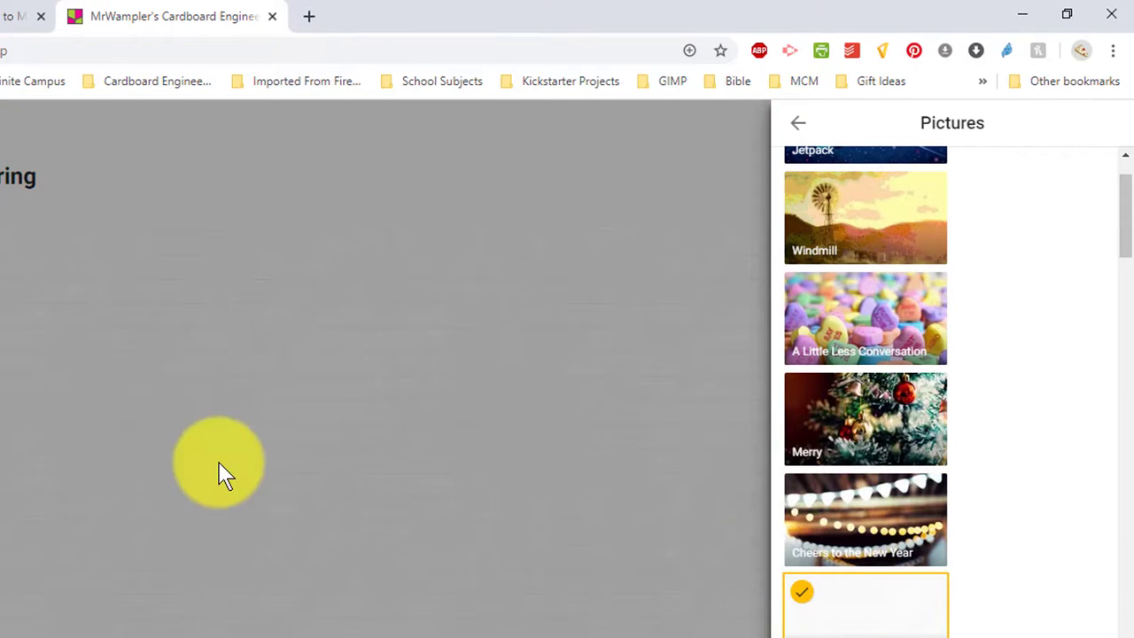
pyautogui.click(795, 132)
pyautogui.click(815, 133)
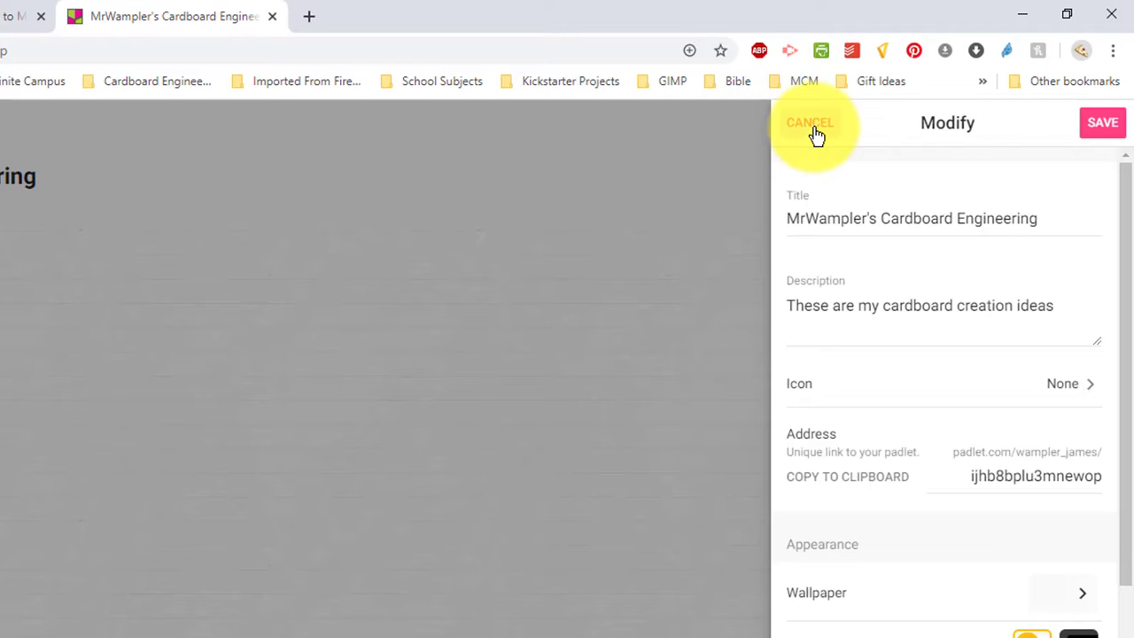
pyautogui.click(1104, 132)
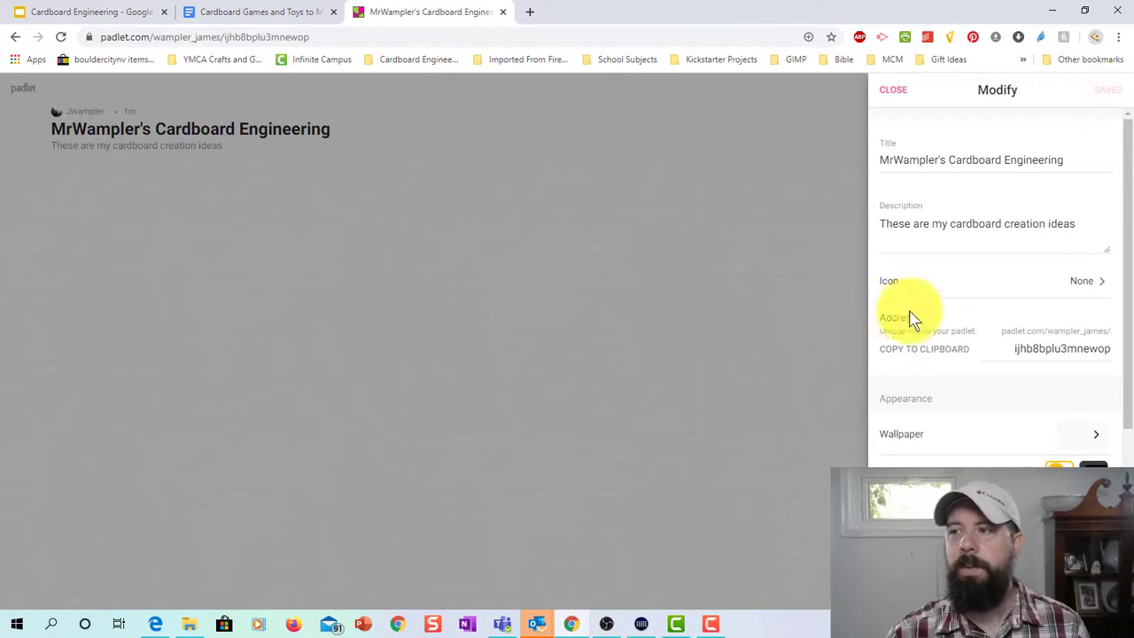
pyautogui.click(550, 389)
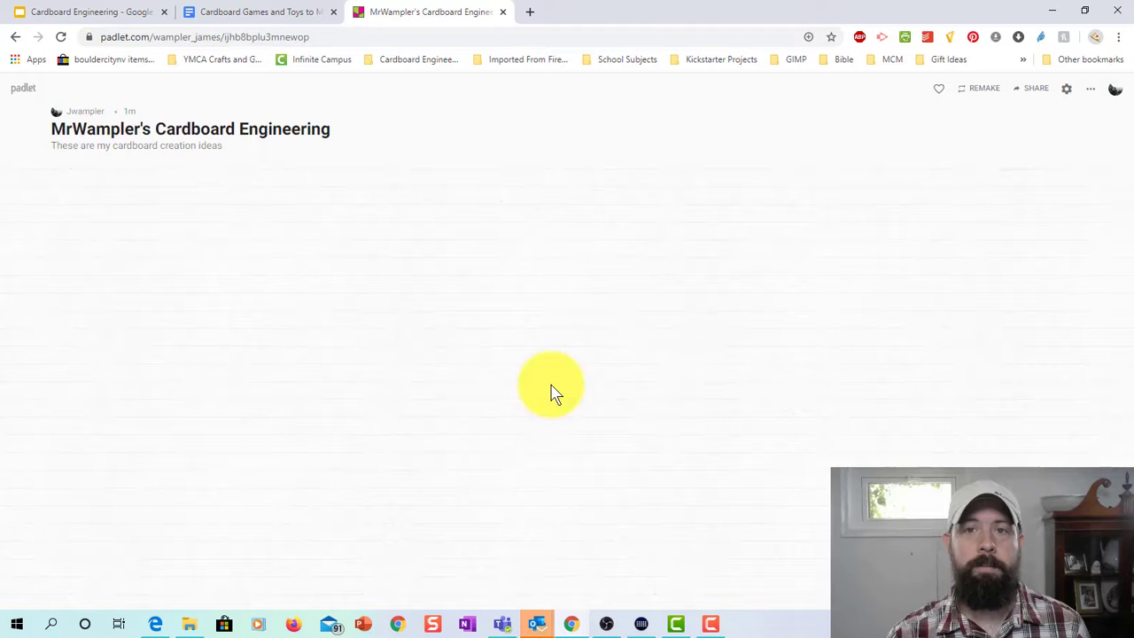
# Add a 'Problem' post about a friend needing a lightweight, low cost, portable podium.
pyautogui.doubleClick(74, 189)
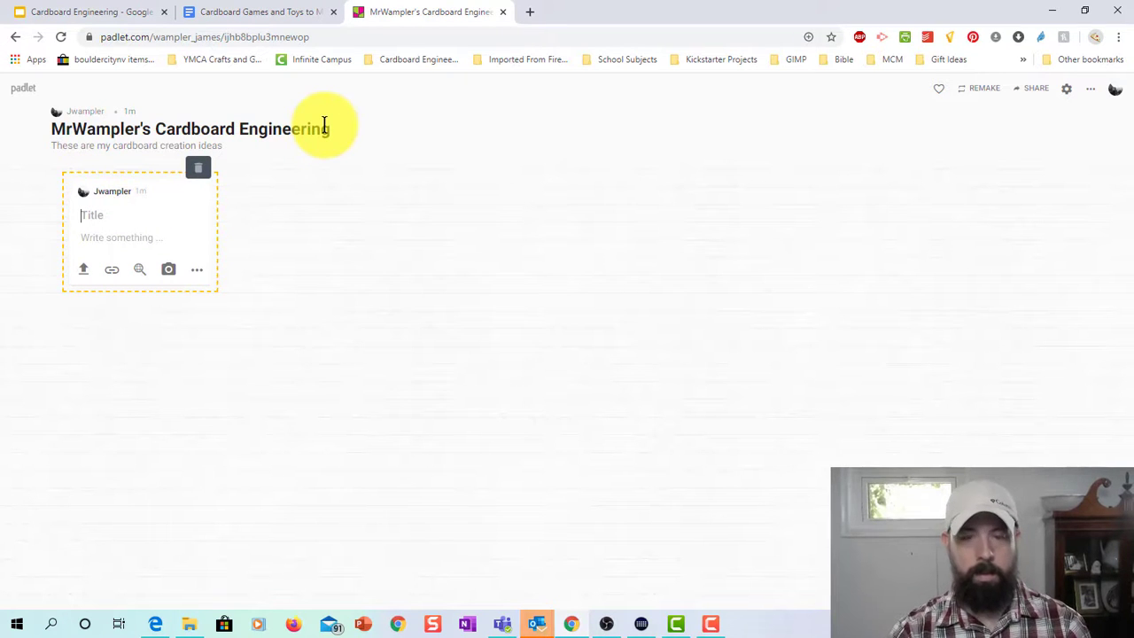
pyautogui.write('Problem:')
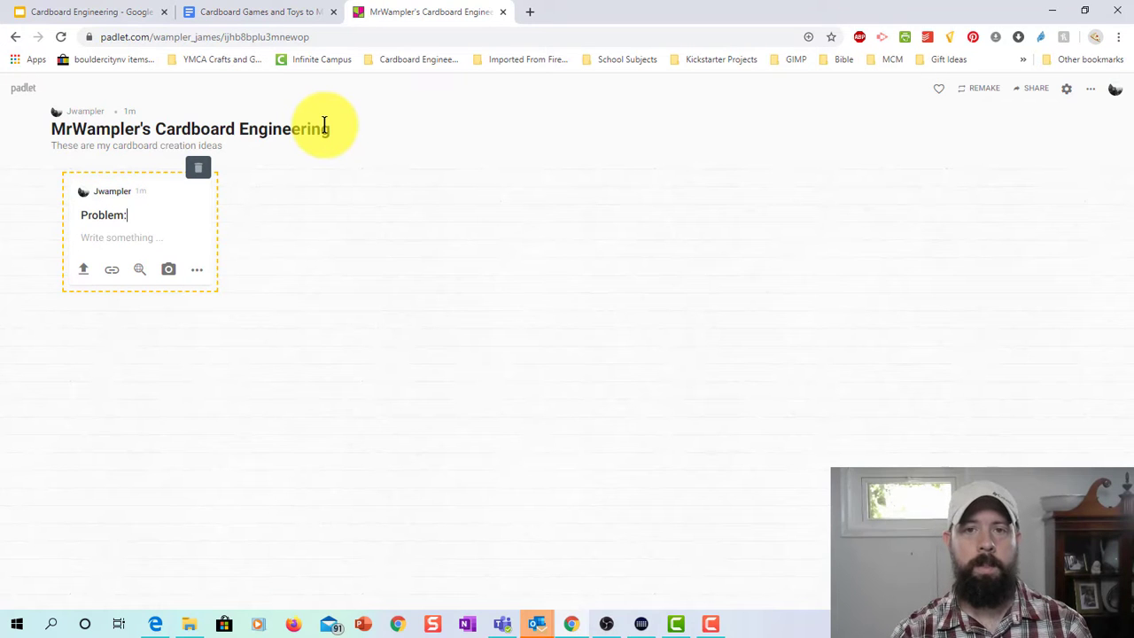
pyautogui.press('Tab')
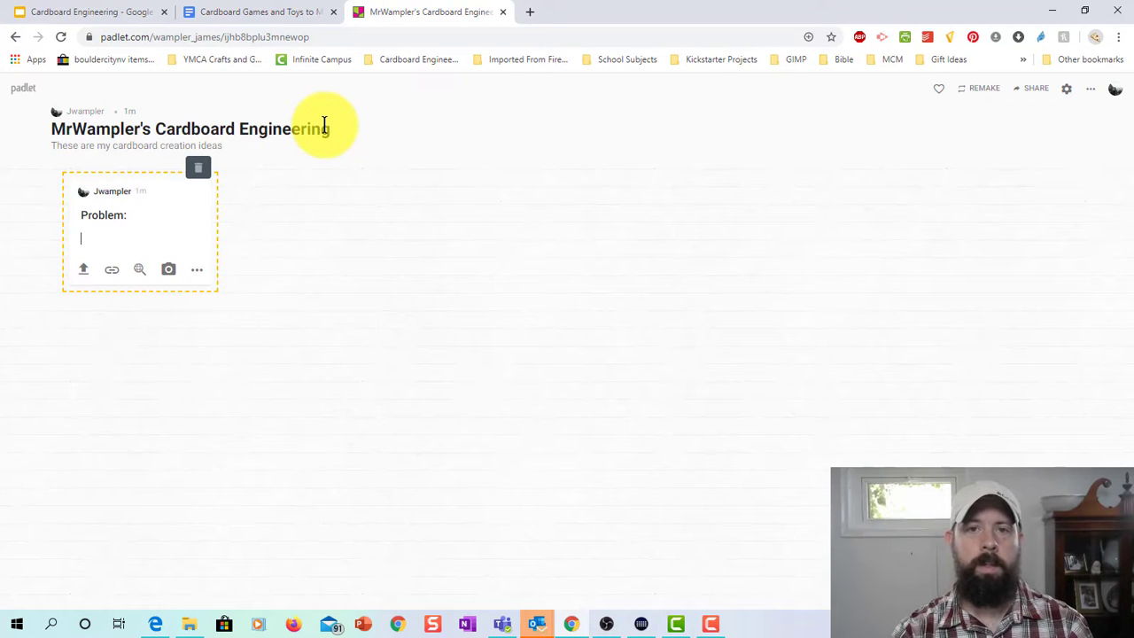
pyautogui.write('I have a ')
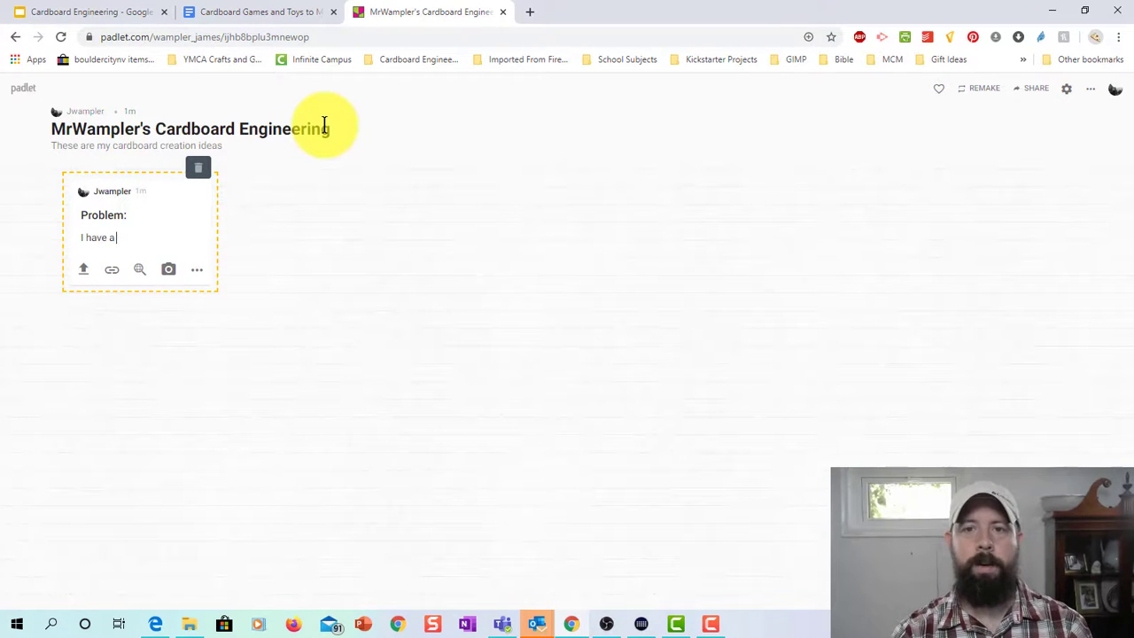
pyautogui.write('friend ')
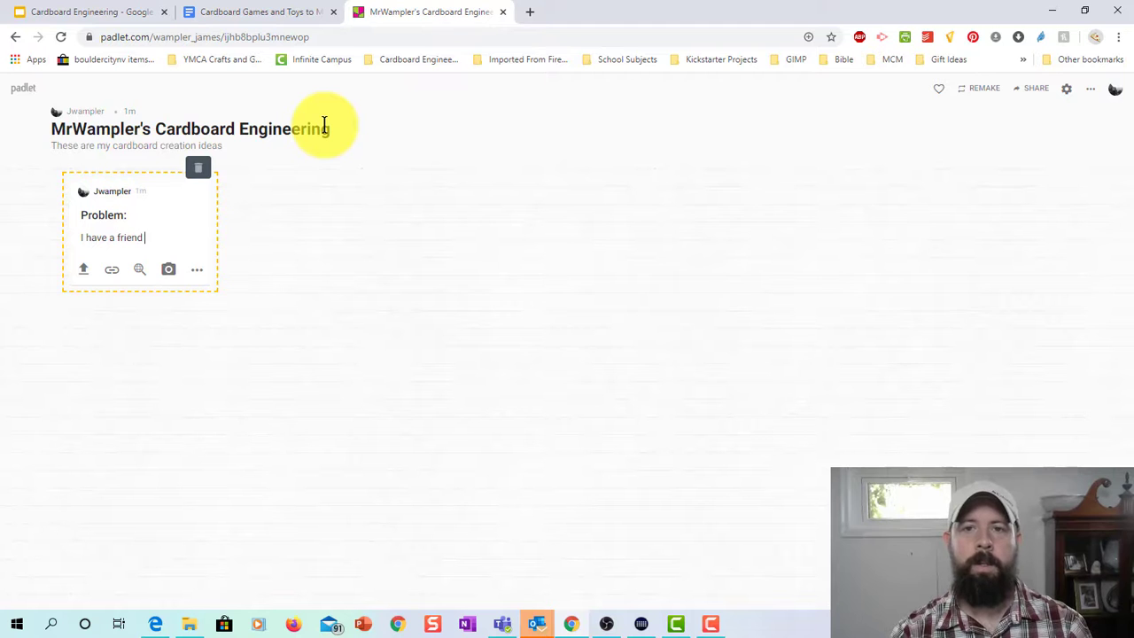
pyautogui.write('who is tryingh to build')
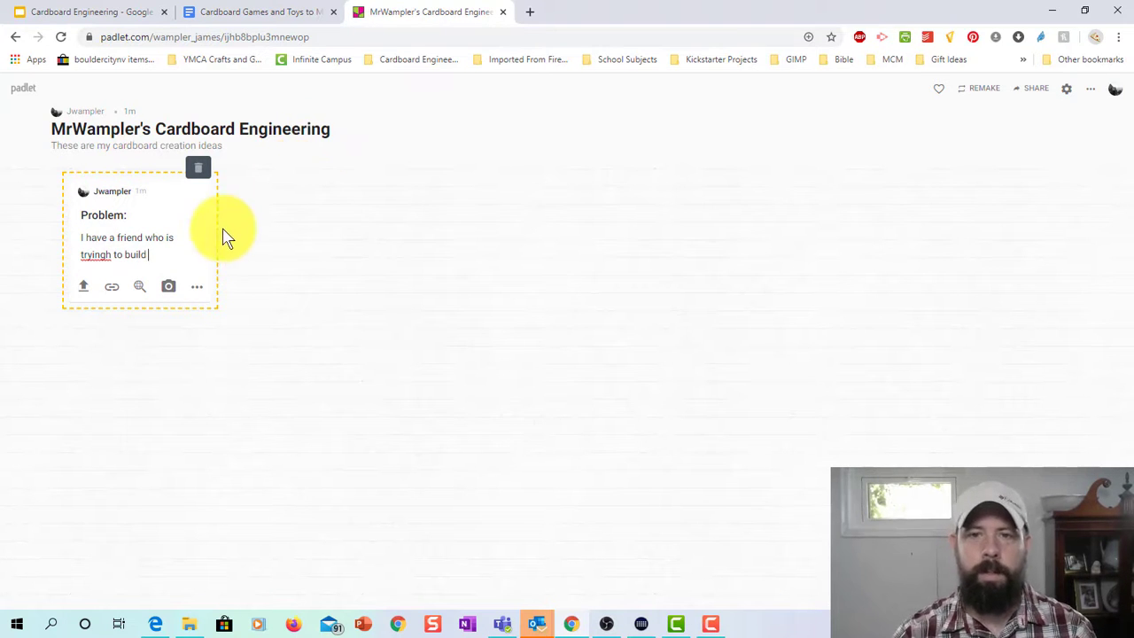
pyautogui.click(113, 256)
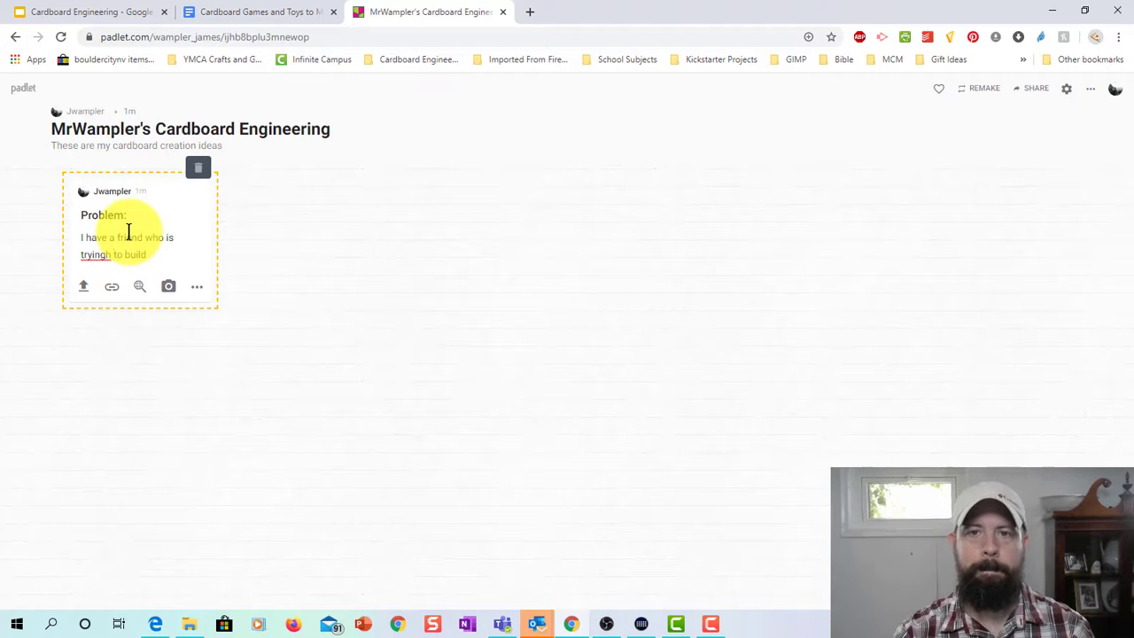
pyautogui.press('BackSpace')
pyautogui.click(145, 254)
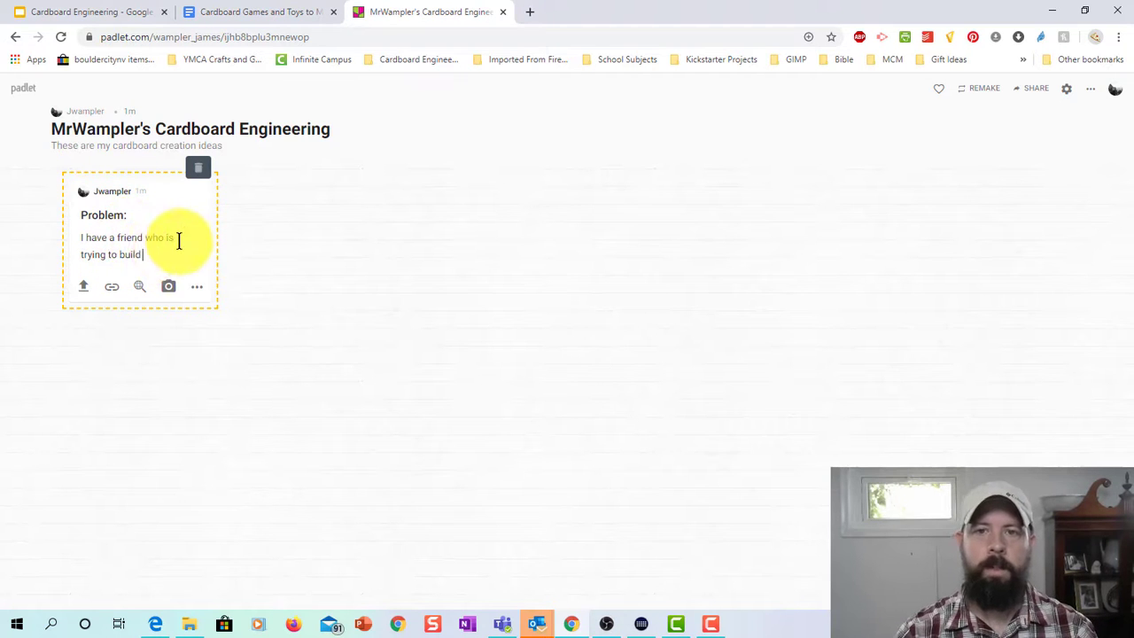
pyautogui.write('a light')
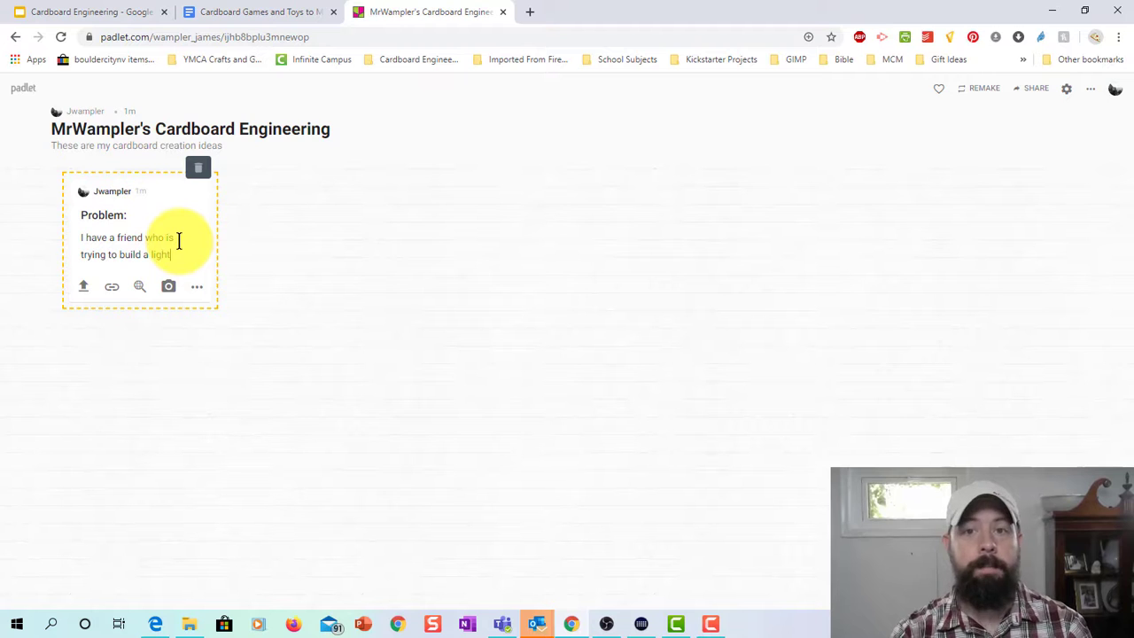
pyautogui.write('weight ')
pyautogui.write(' low cost')
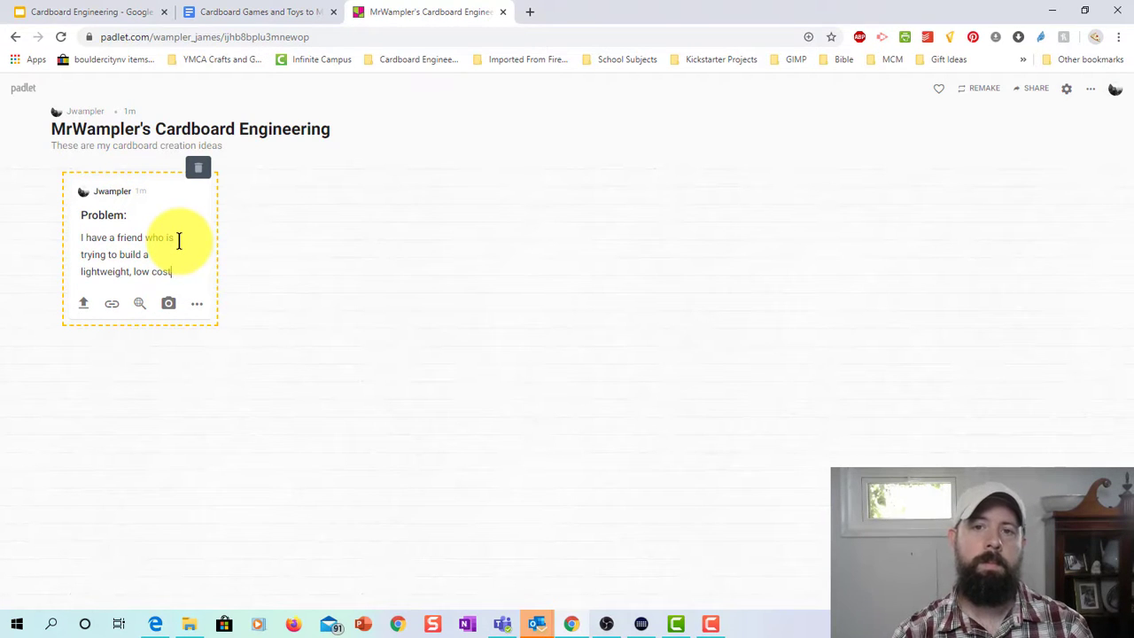
pyautogui.write(', por')
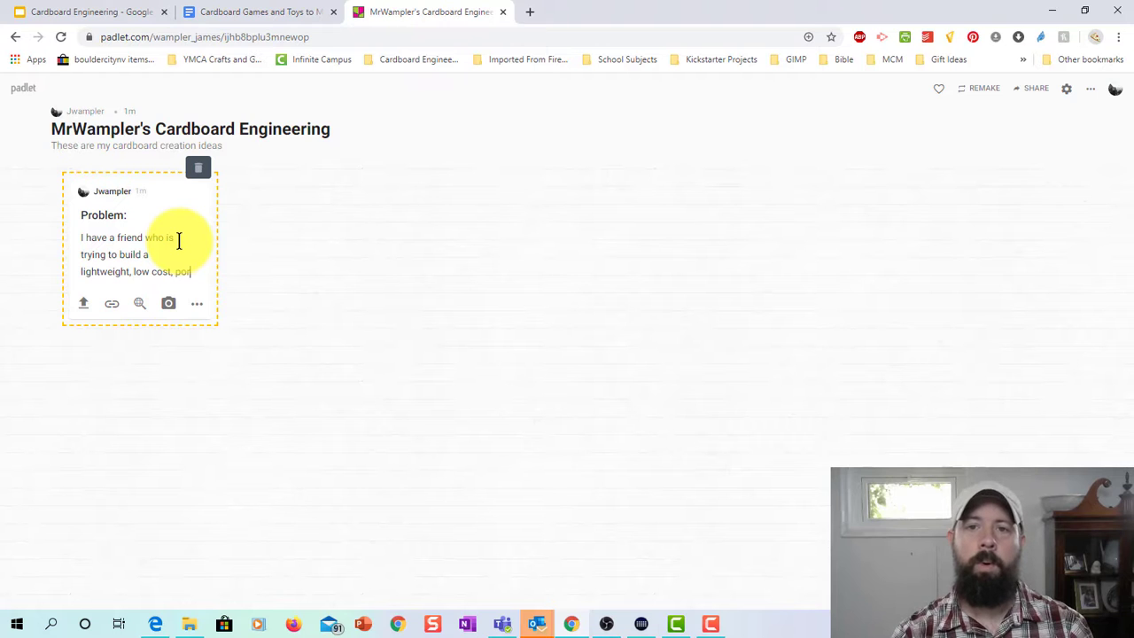
pyautogui.write('table podium.')
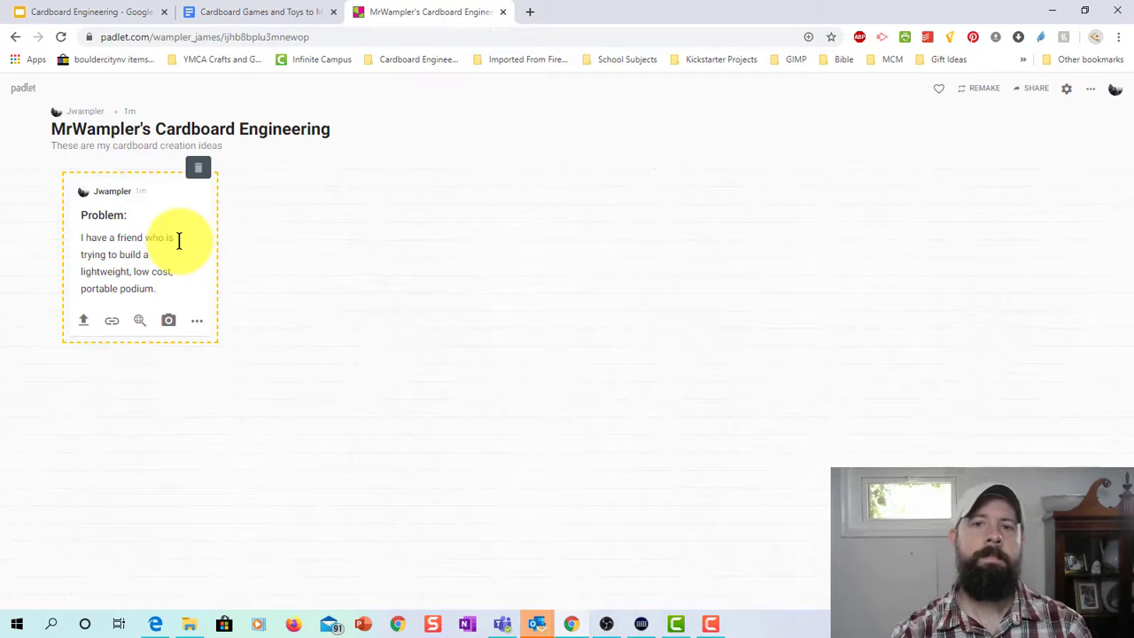
pyautogui.write('eed ')
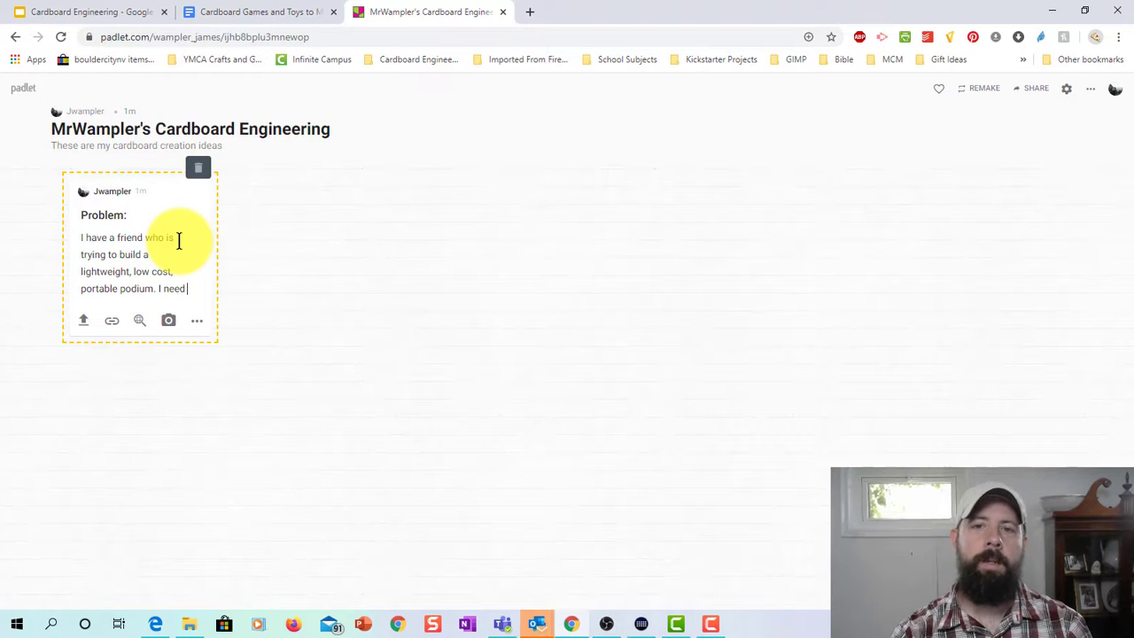
pyautogui.write('to figure out ho')
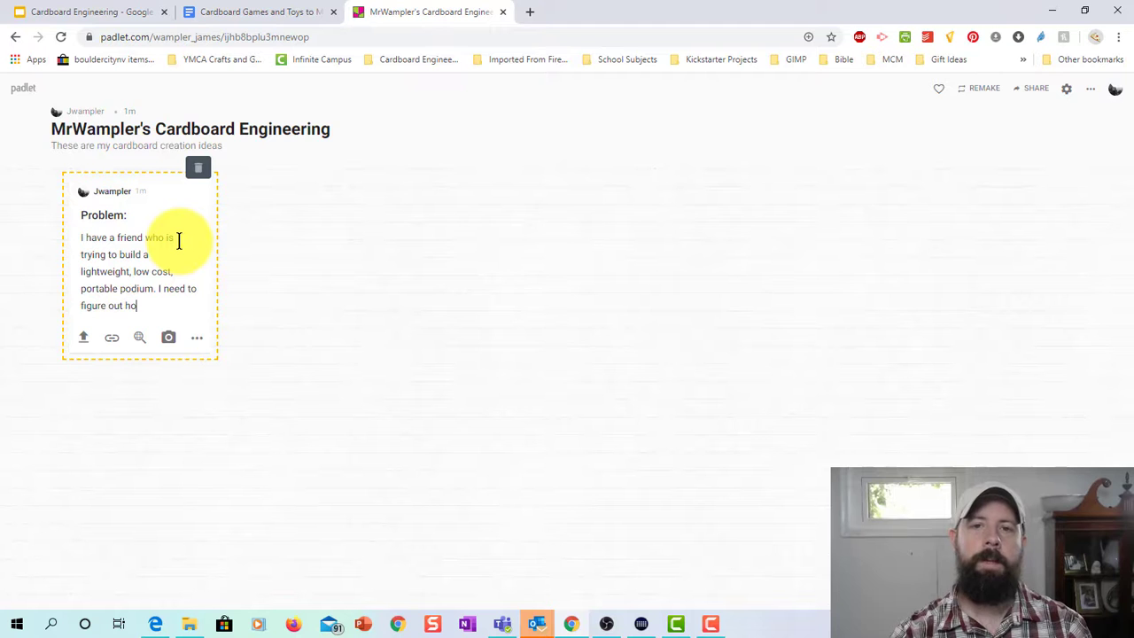
pyautogui.write('w to build one.')
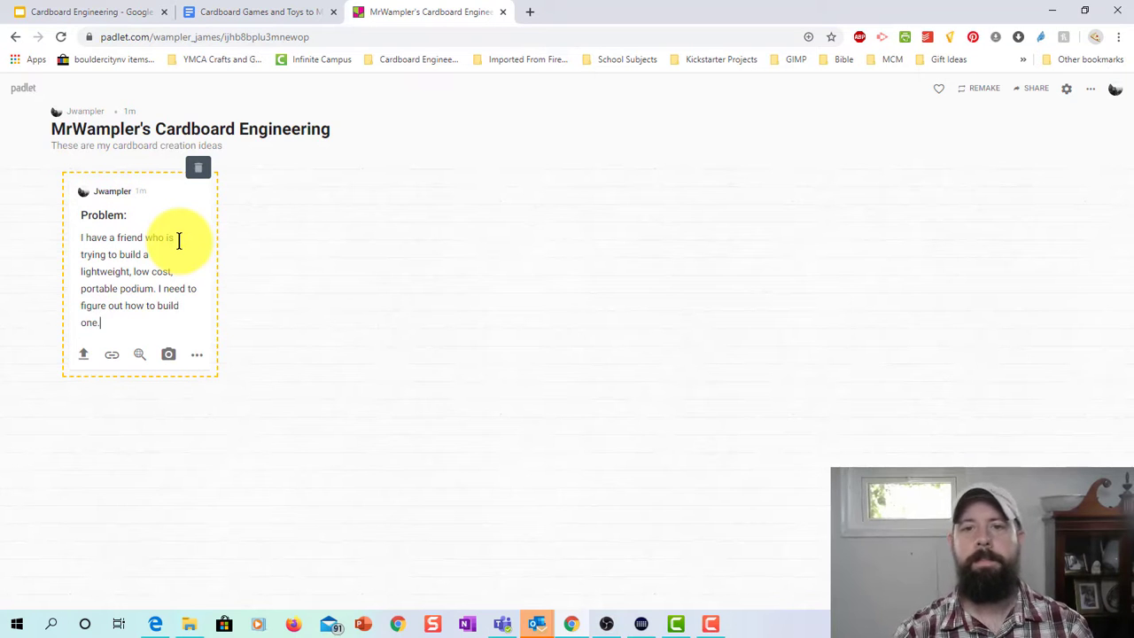
# Finish editing so the Problem post is published on the board.
pyautogui.click(334, 262)
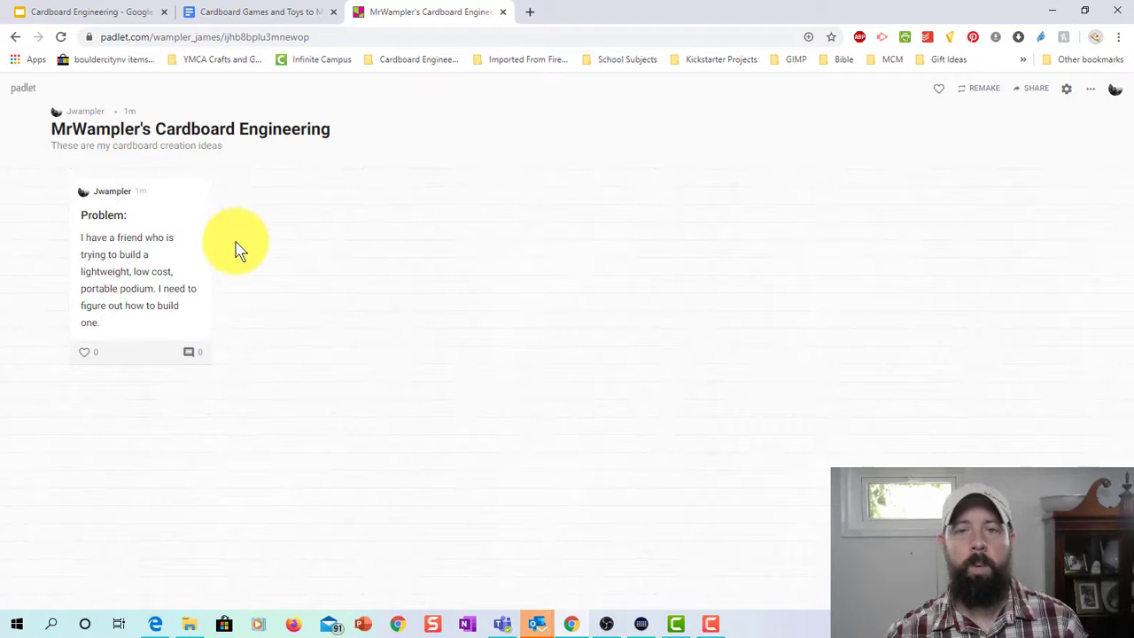
pyautogui.click(115, 19)
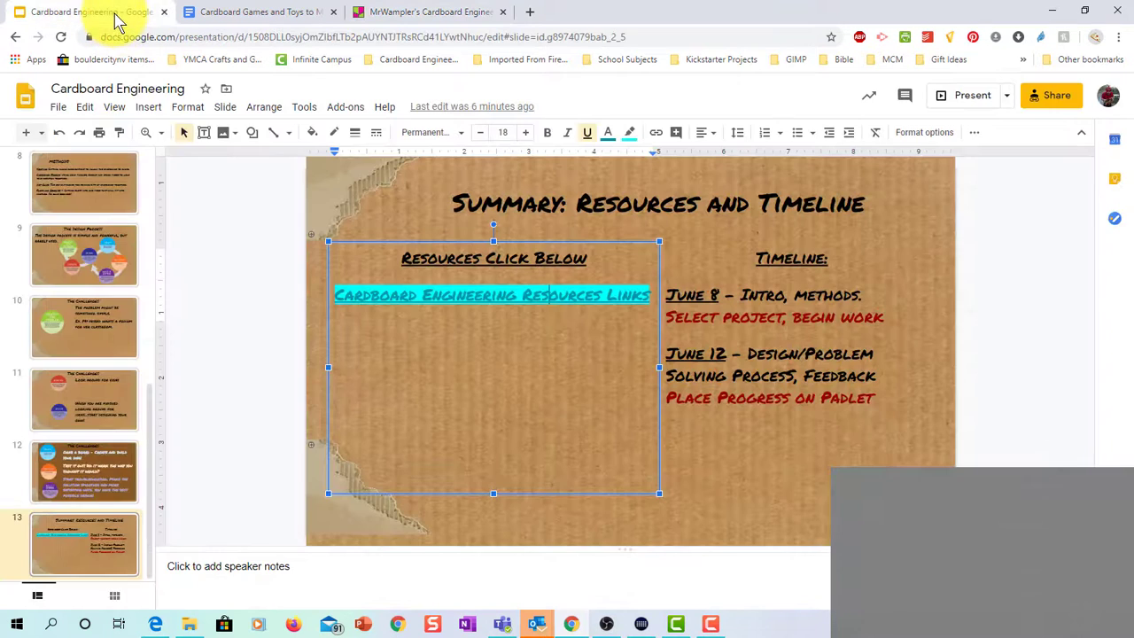
pyautogui.click(68, 273)
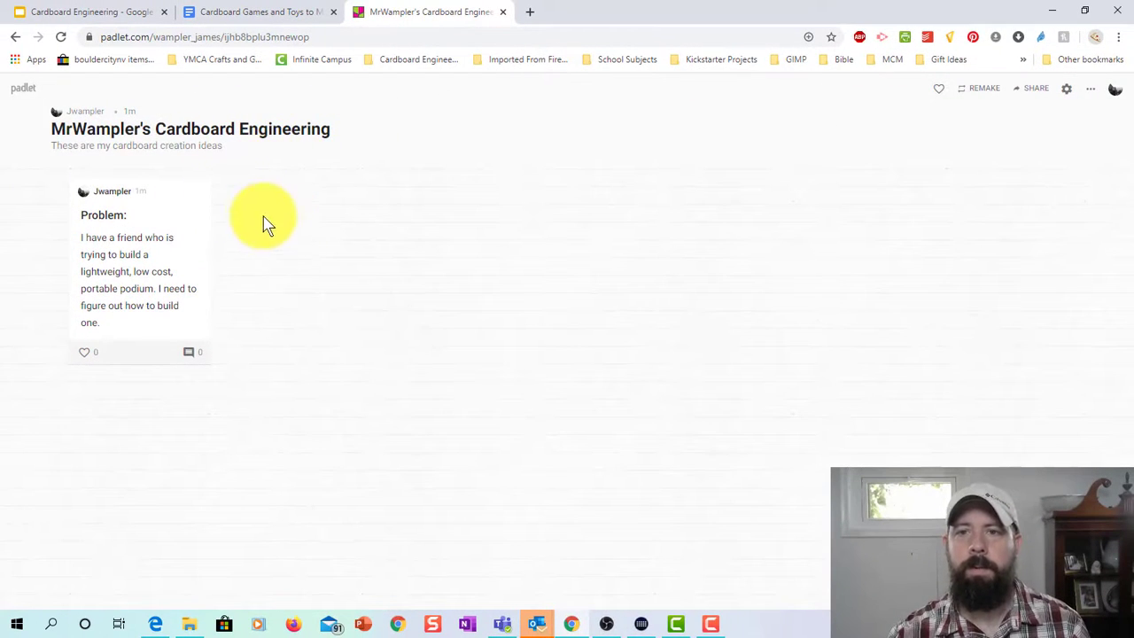
# Create a post titled 'Possible Solutions' and open a new Chrome tab.
pyautogui.doubleClick(261, 220)
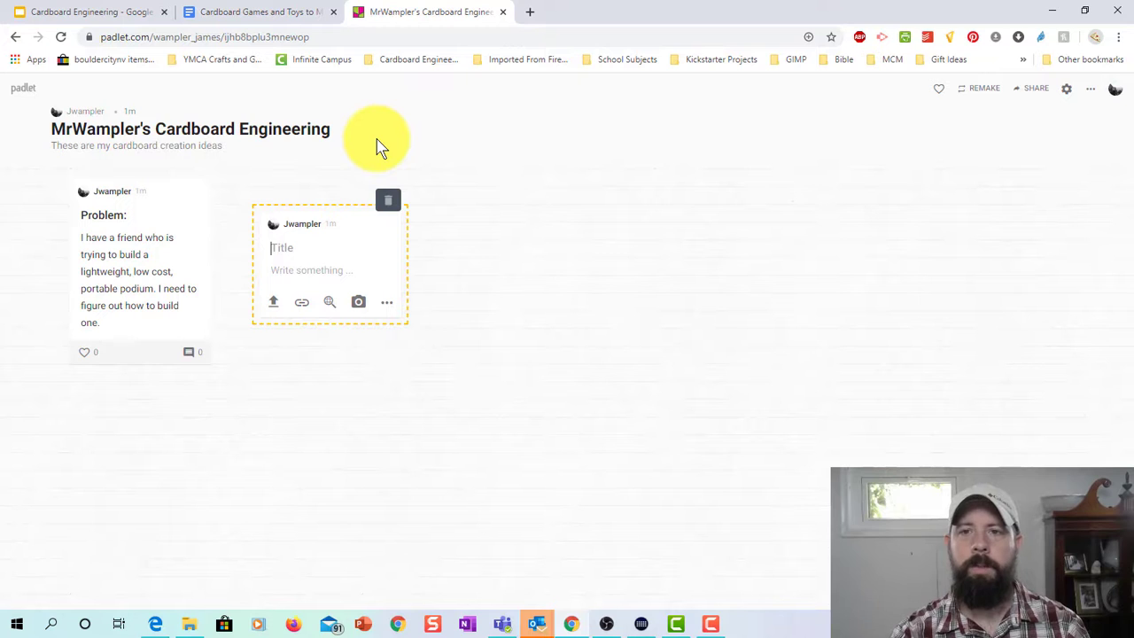
pyautogui.write('Poss')
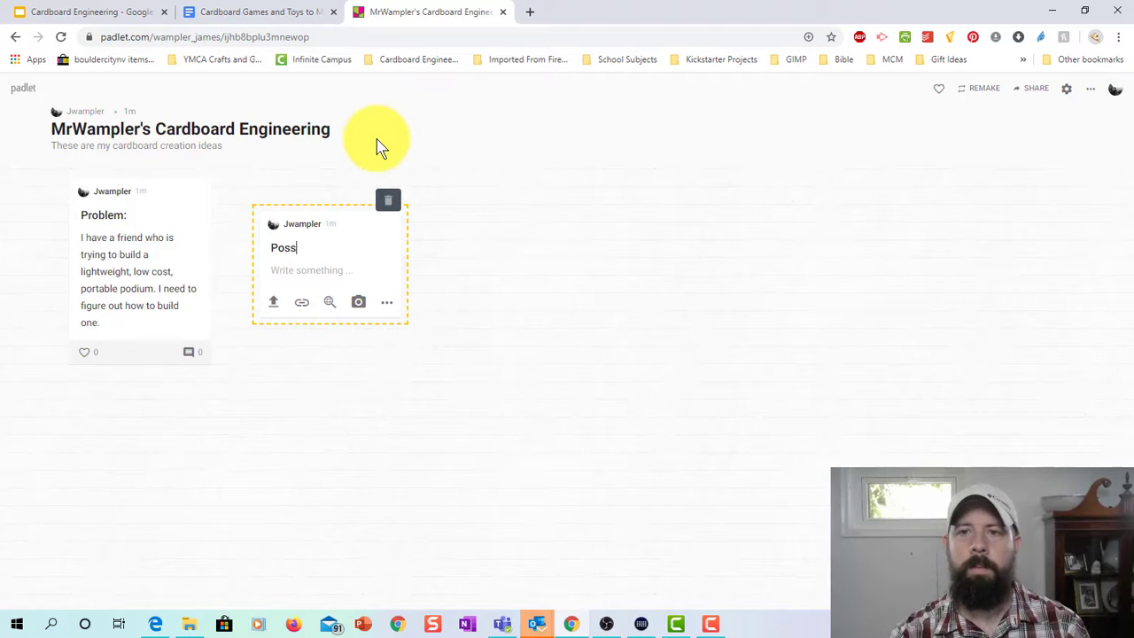
pyautogui.write('ible Solutions')
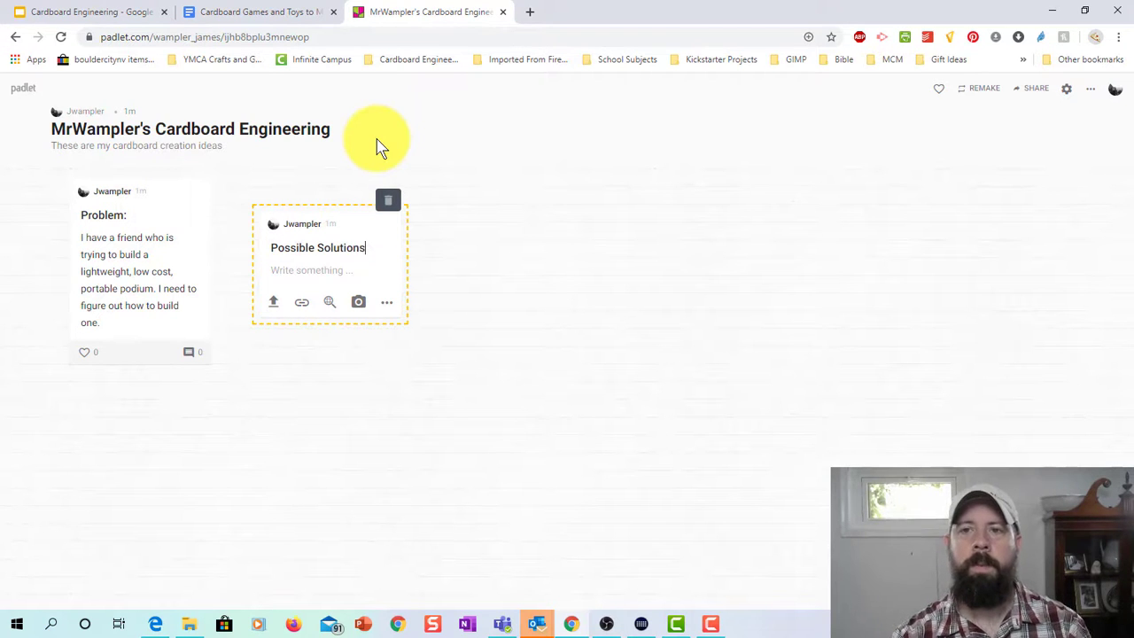
pyautogui.click(318, 270)
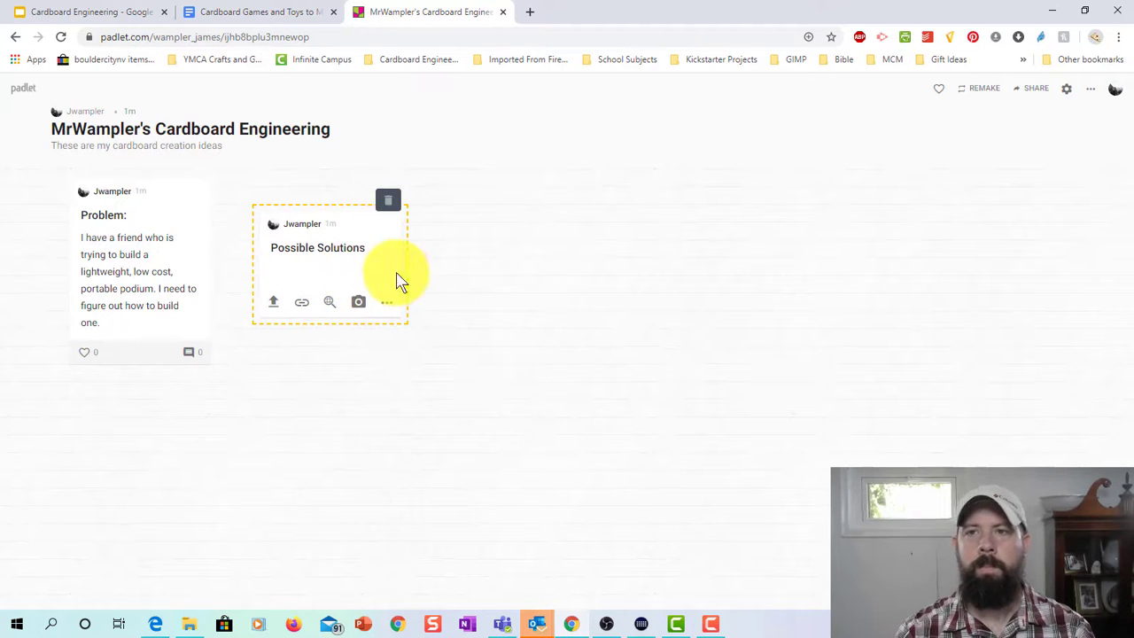
pyautogui.click(530, 13)
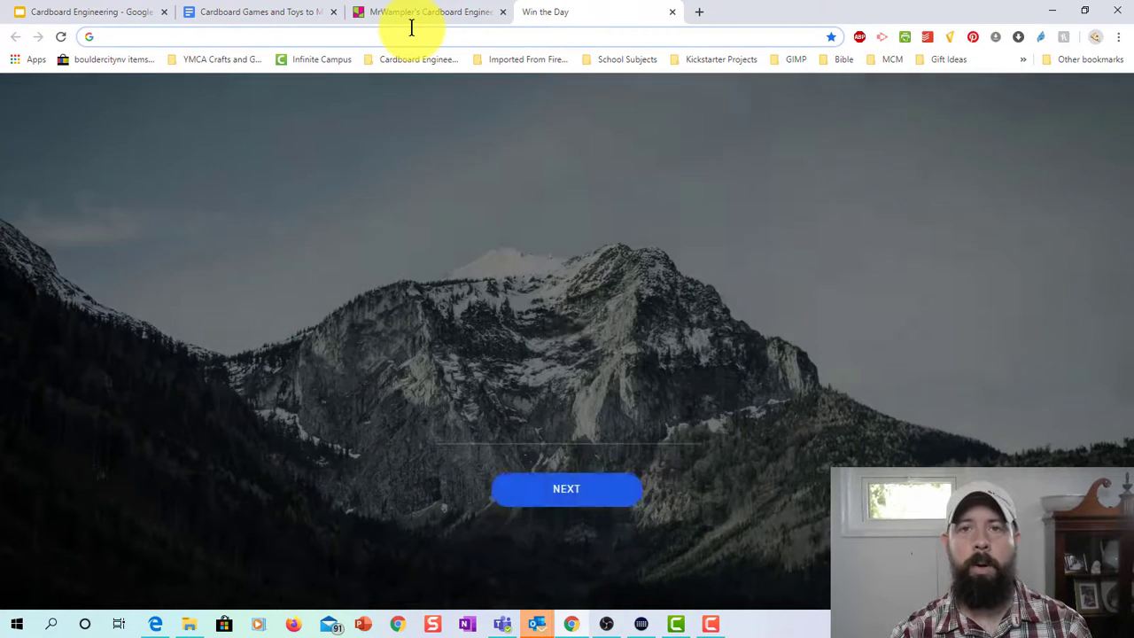
# Open the Chairigami Cardboard Podium page ($195.00) via the 'chair' address-bar suggestion.
pyautogui.click(411, 32)
pyautogui.write('chair')
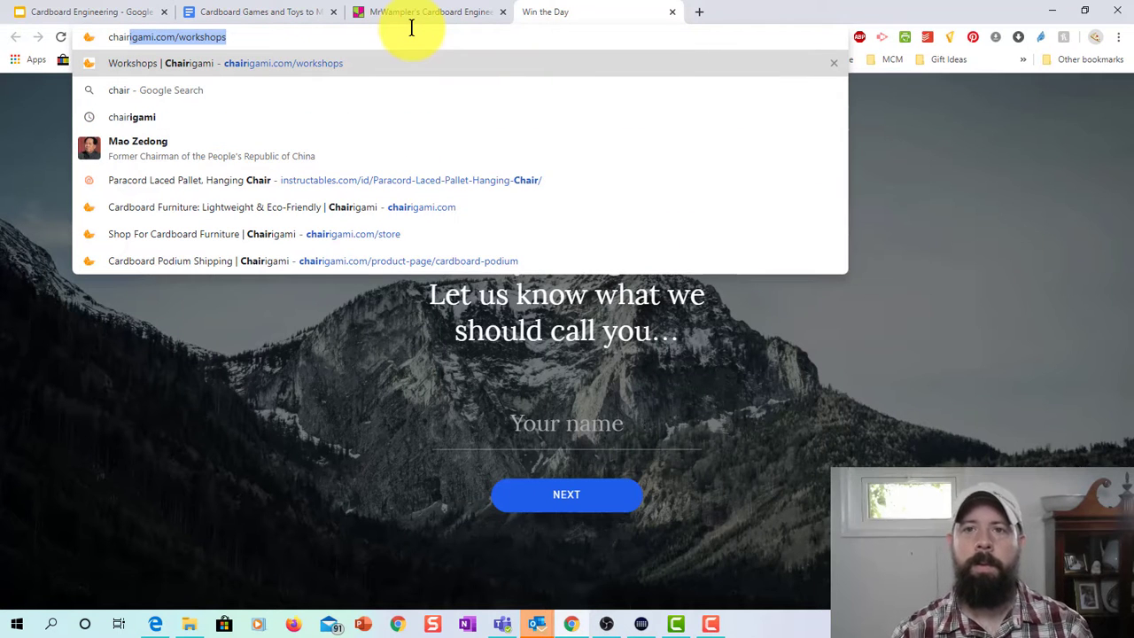
pyautogui.press('Down')
pyautogui.press('Down')
pyautogui.press('Down')
pyautogui.press('Down')
pyautogui.press('Down')
pyautogui.press('Down')
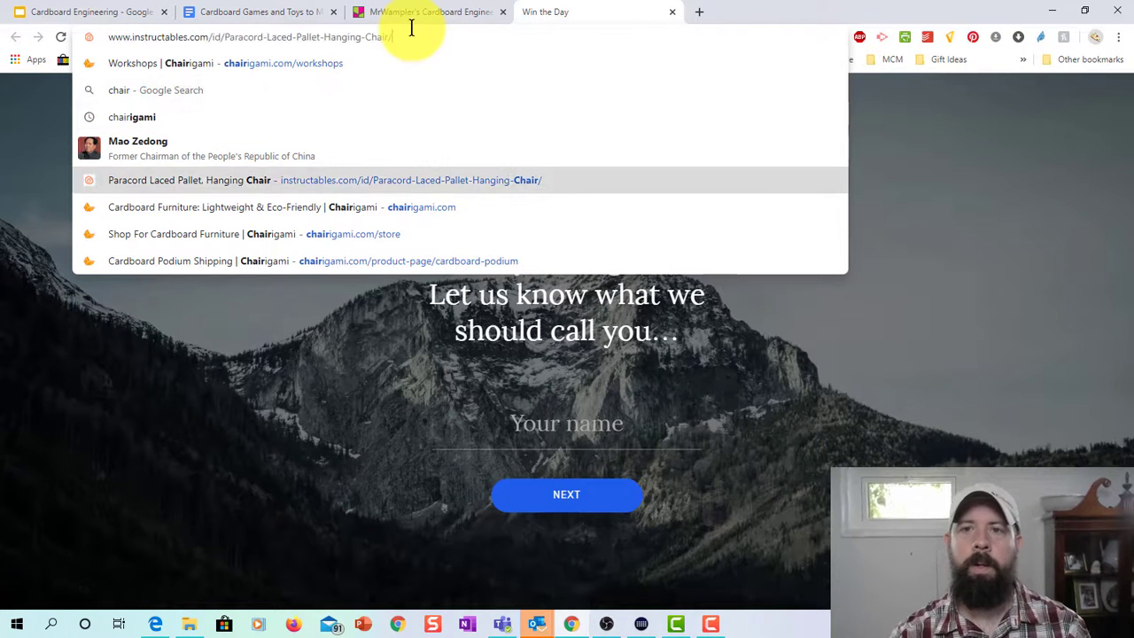
pyautogui.press('Down')
pyautogui.press('Return')
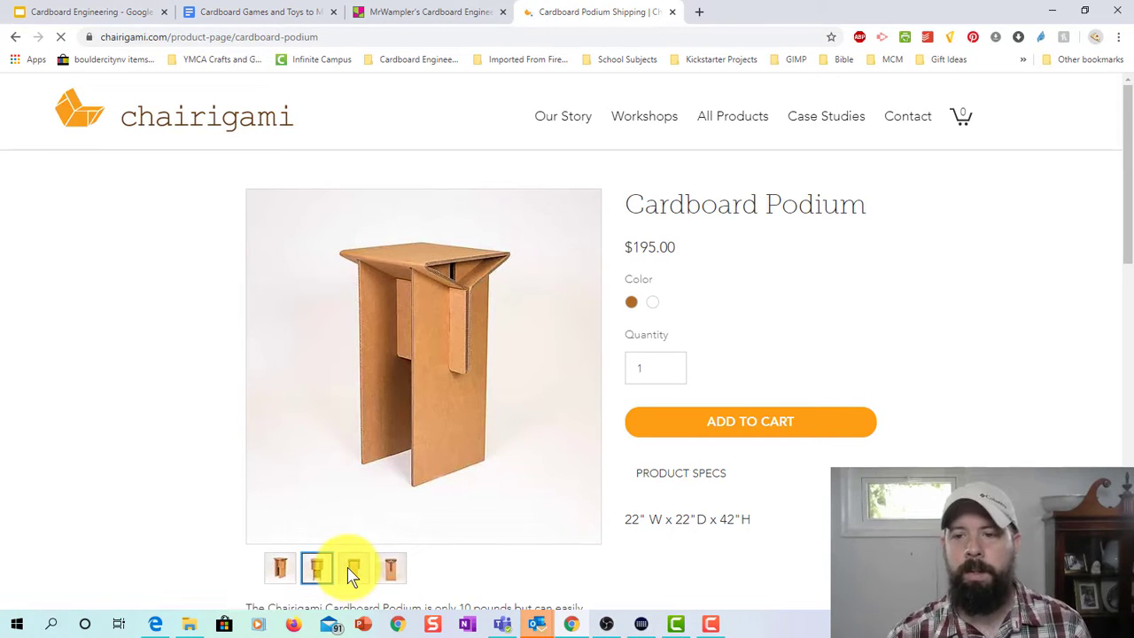
# Look at the podium's front view, then copy its side-angle photo.
pyautogui.click(352, 571)
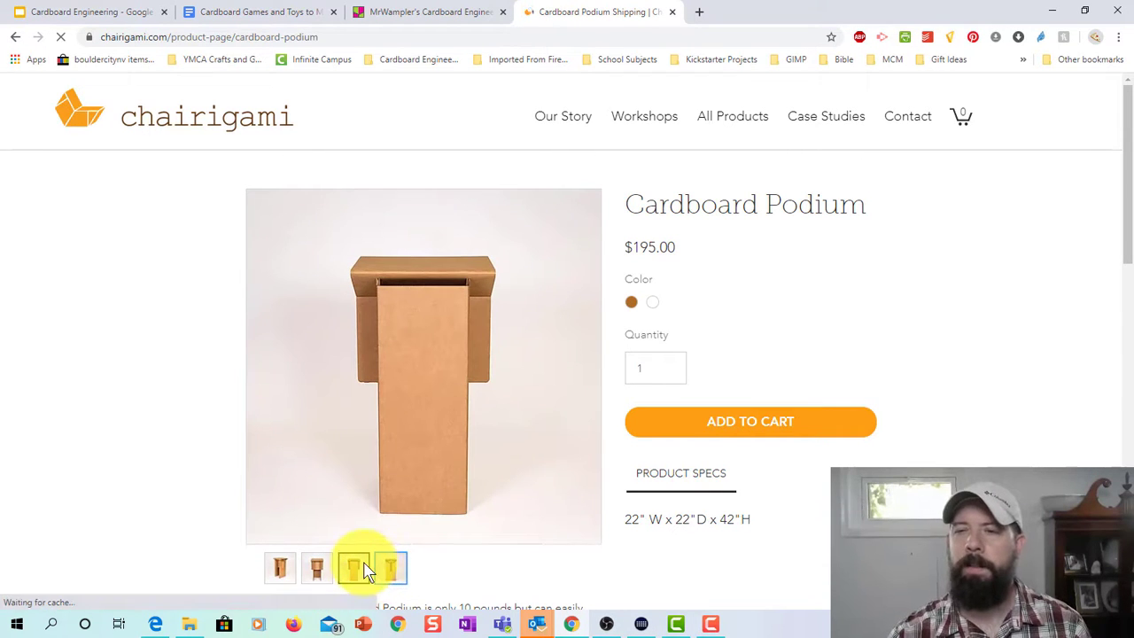
pyautogui.click(296, 572)
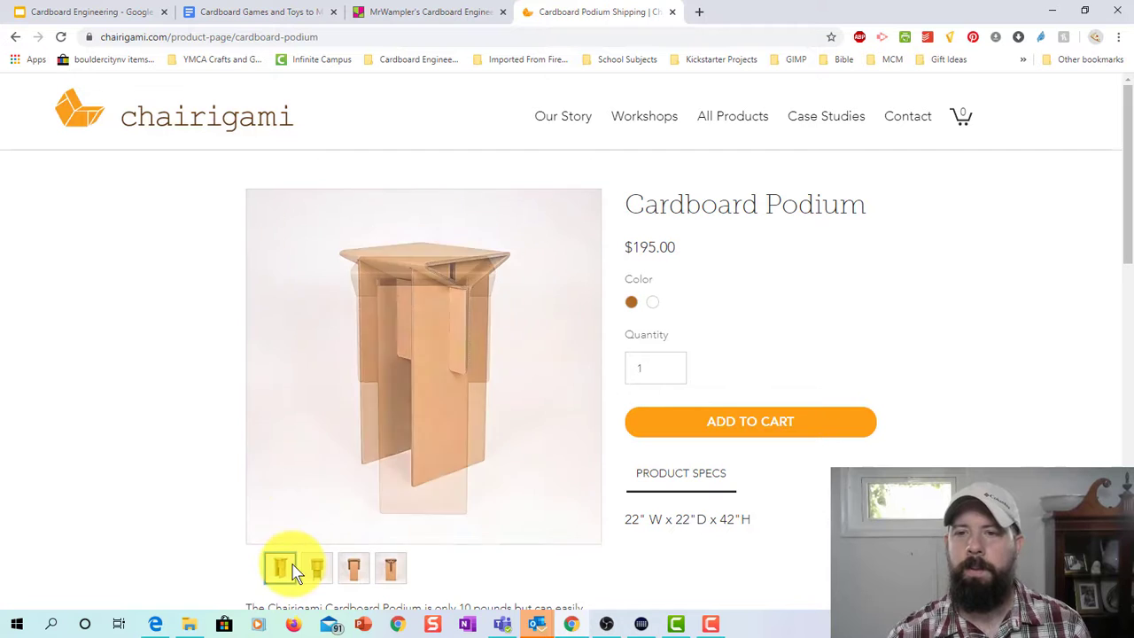
pyautogui.rightClick(377, 351)
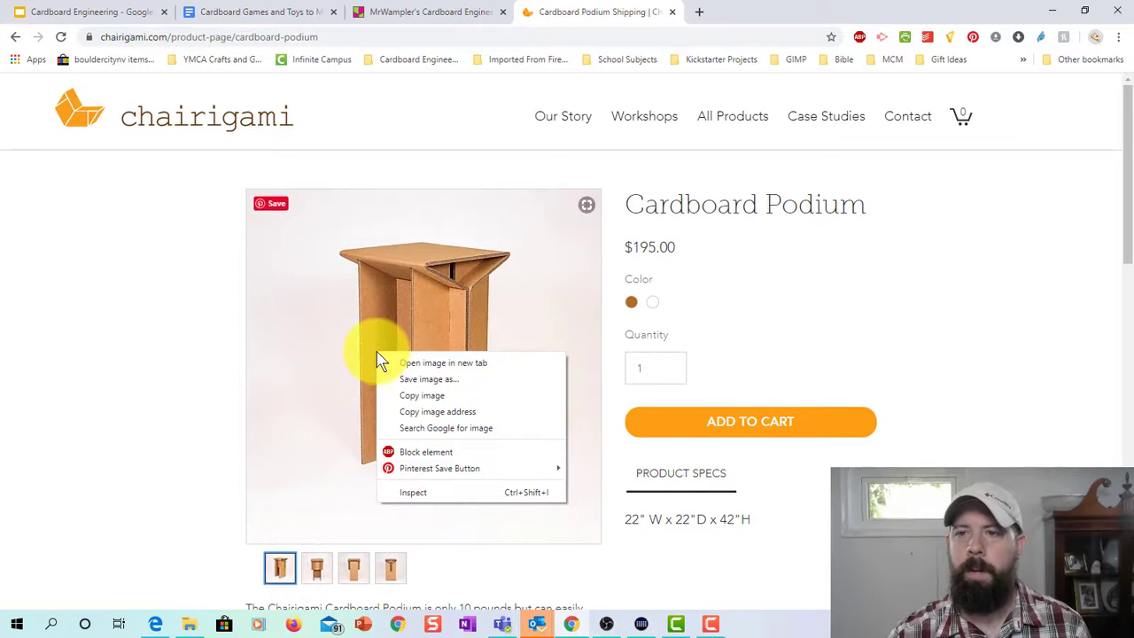
pyautogui.click(408, 397)
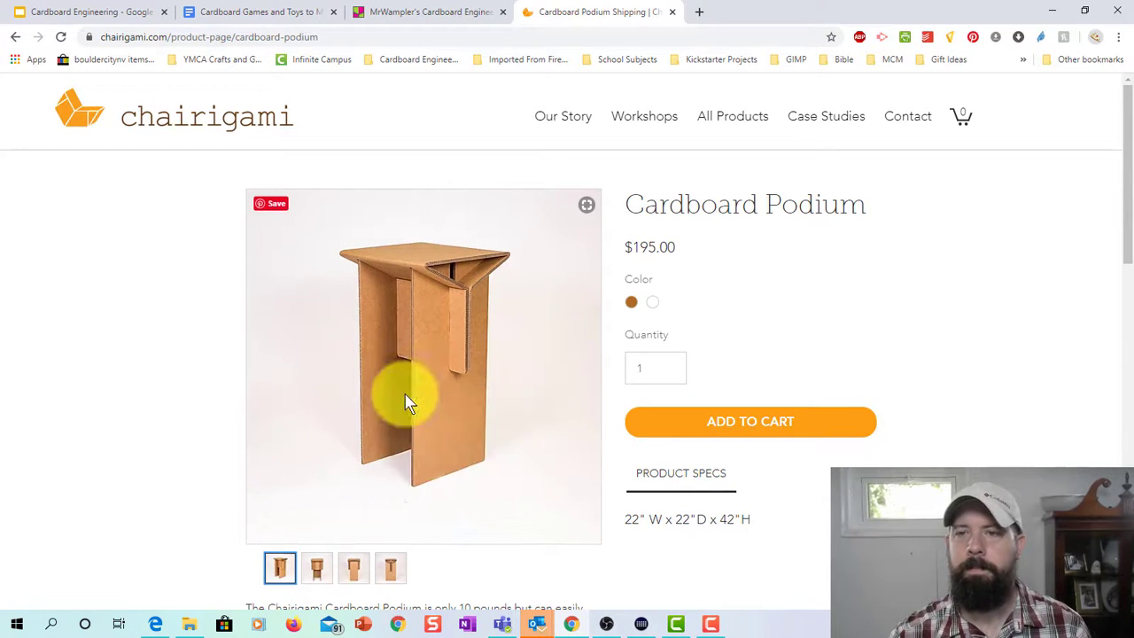
# Back on the personal Padlet board, save the Possible Solutions post.
pyautogui.click(438, 13)
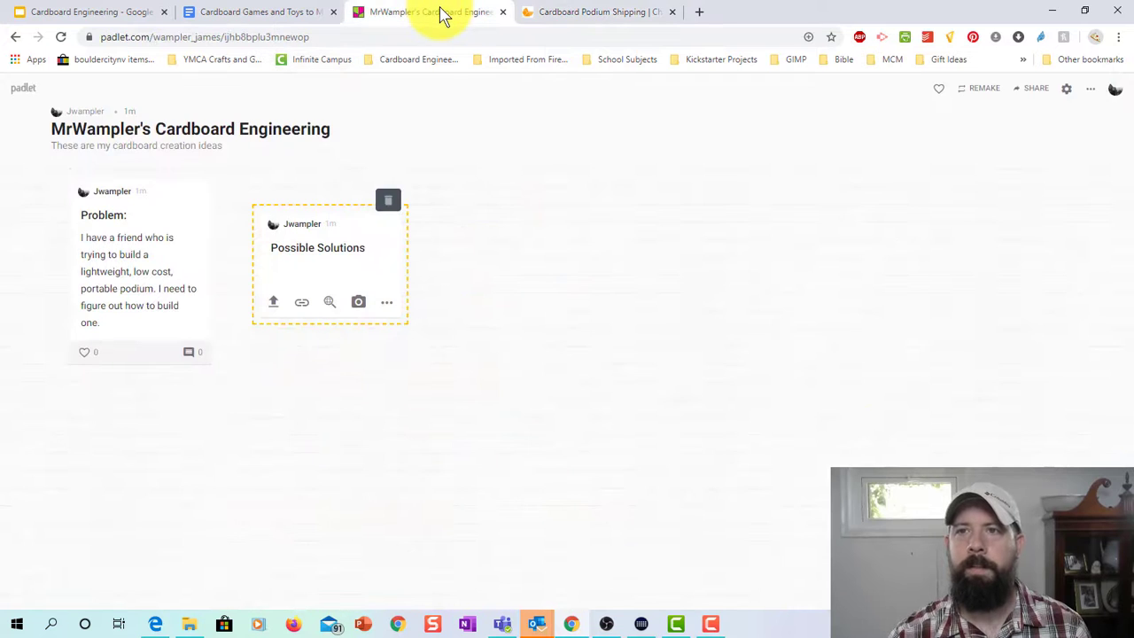
pyautogui.click(325, 273)
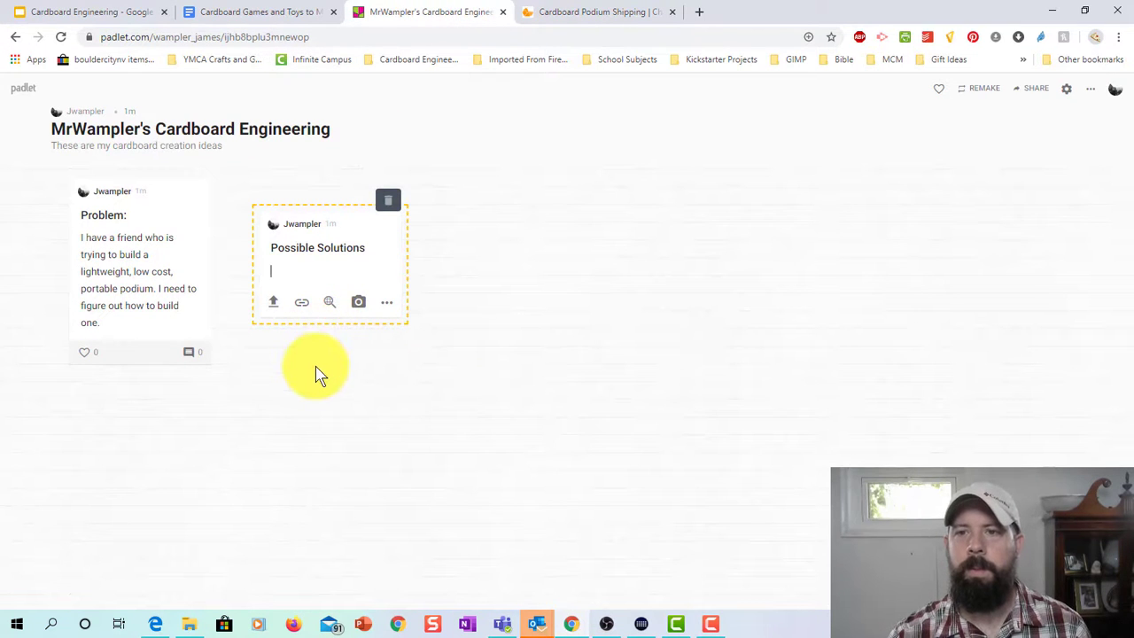
pyautogui.rightClick(315, 366)
pyautogui.click(276, 388)
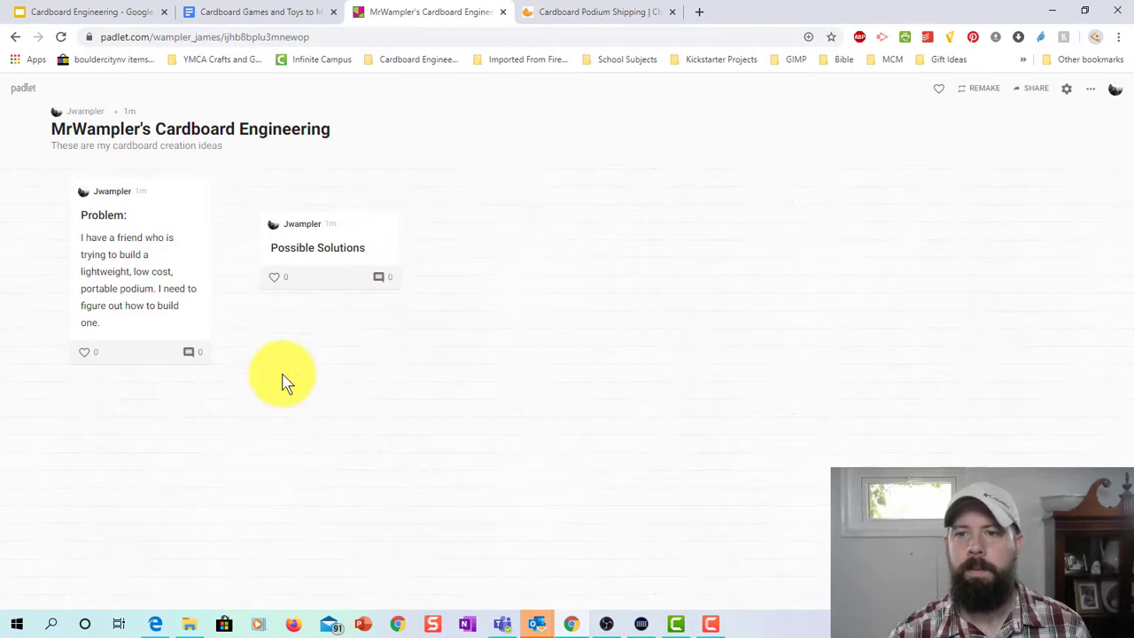
# Paste the copied podium photo as a new post and drag it under Possible Solutions.
pyautogui.doubleClick(284, 381)
pyautogui.click(296, 360)
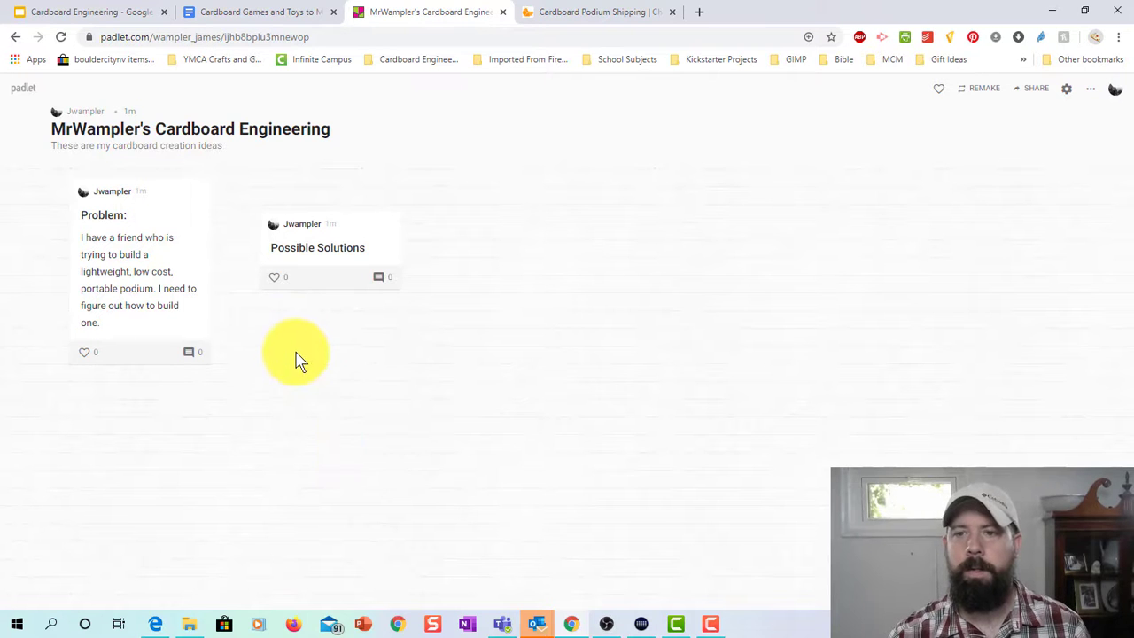
pyautogui.hotkey('ctrl', 'v')
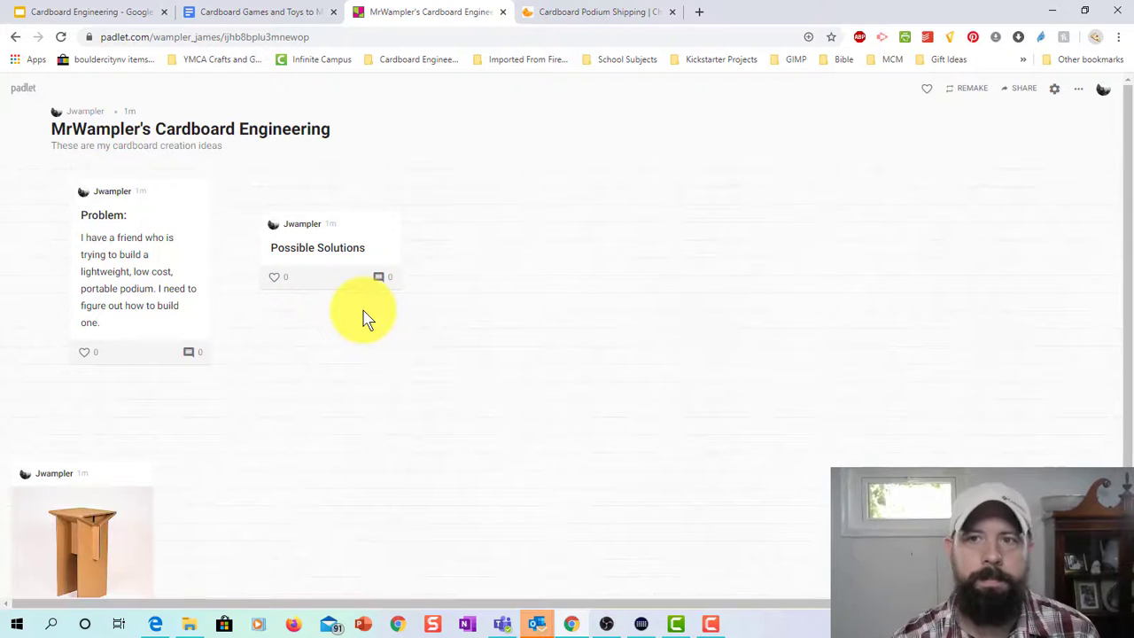
pyautogui.moveTo(178, 498); pyautogui.dragTo(311, 356)
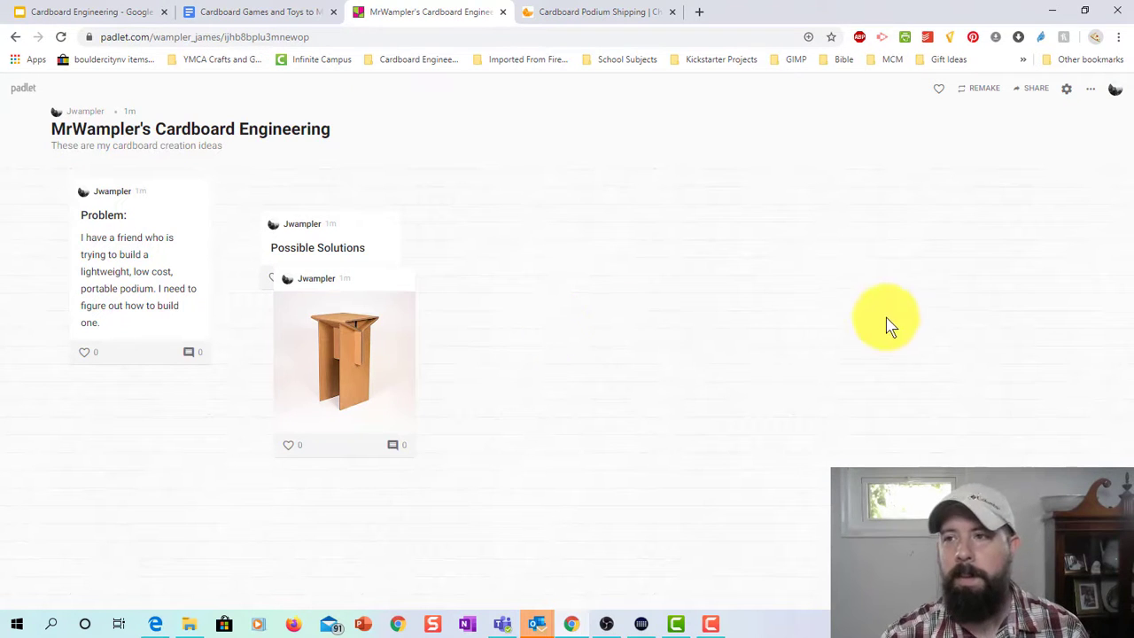
# Create a questions-for-the-teacher post with '1.) Do you know of any other places where I could find some good examples?'.
pyautogui.doubleClick(820, 230)
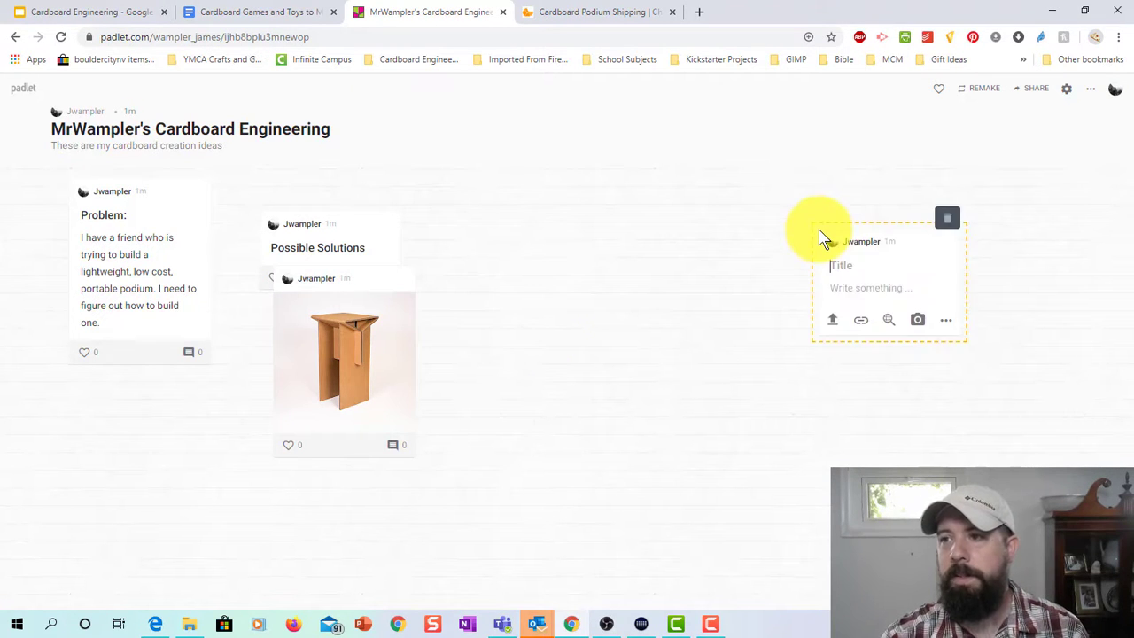
pyautogui.write('Questions for ')
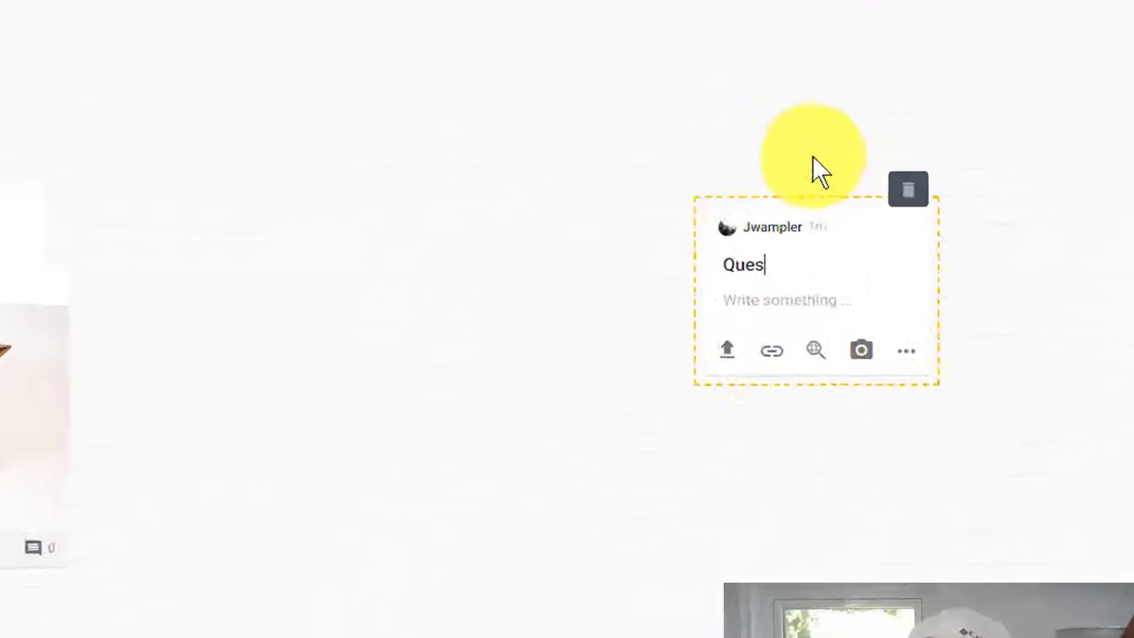
pyautogui.write('Mr. Wampler')
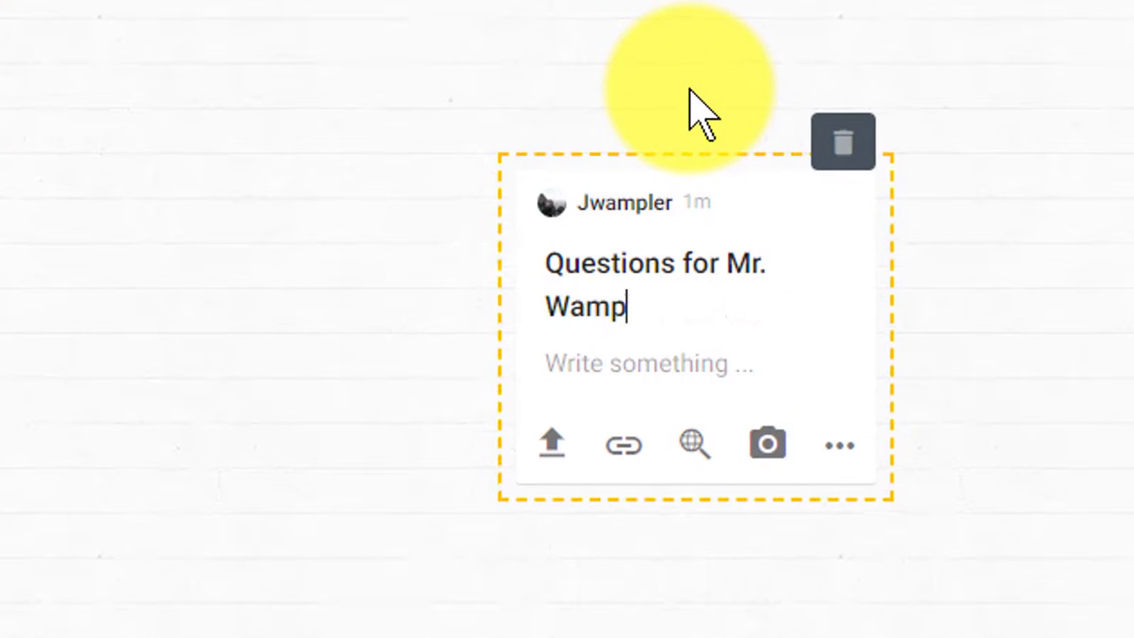
pyautogui.click(663, 362)
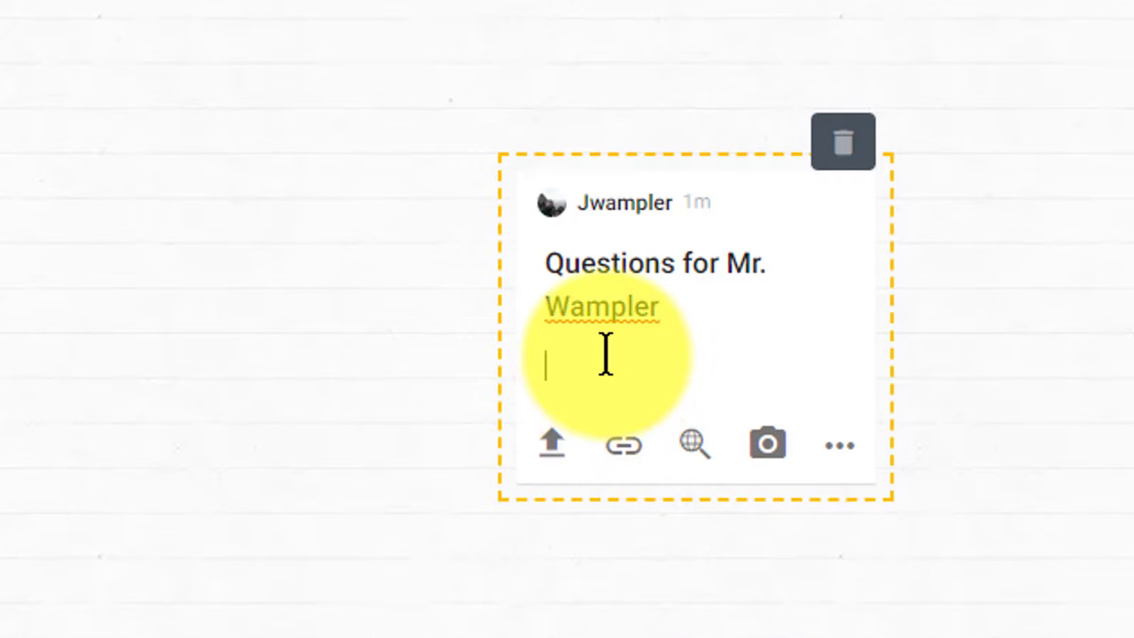
pyautogui.write('1.) Do you know of an')
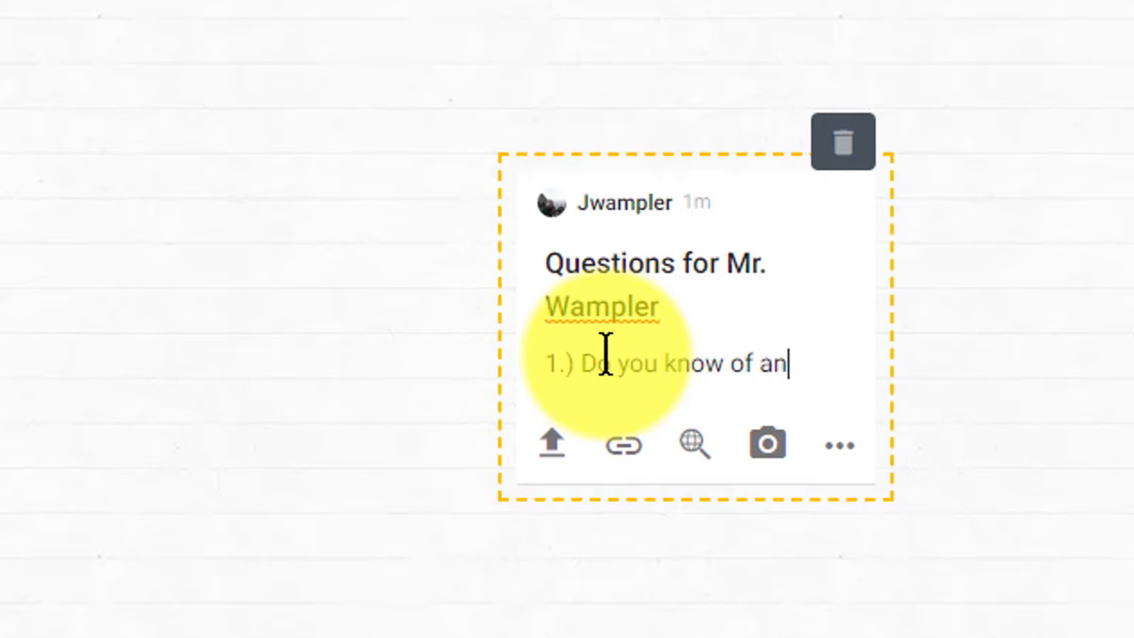
pyautogui.write('y other ')
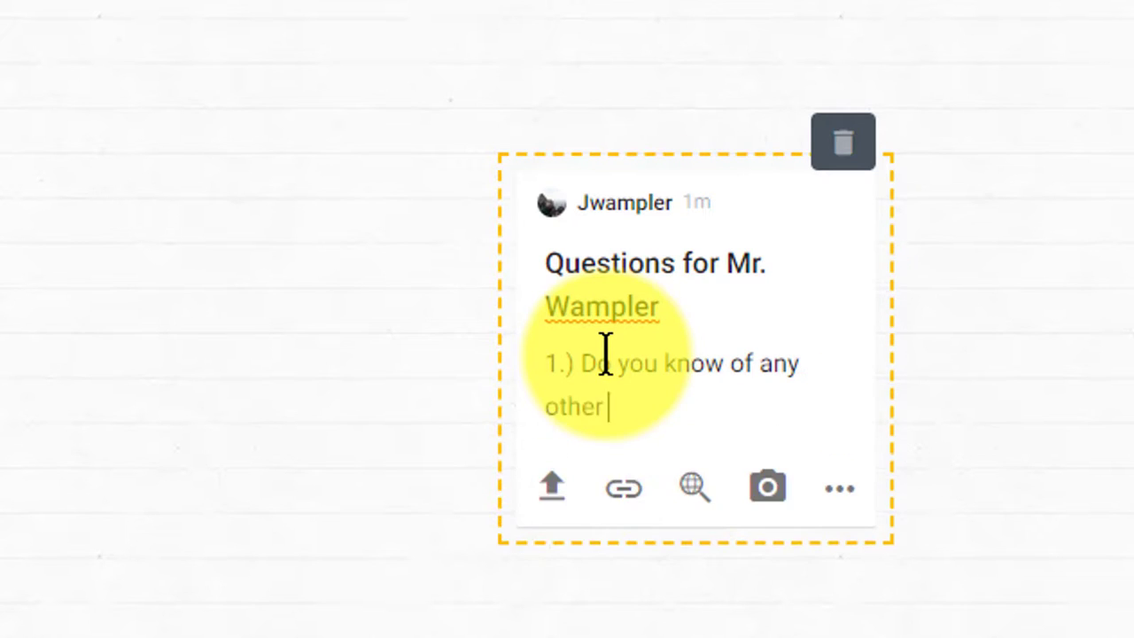
pyautogui.write('places where I ')
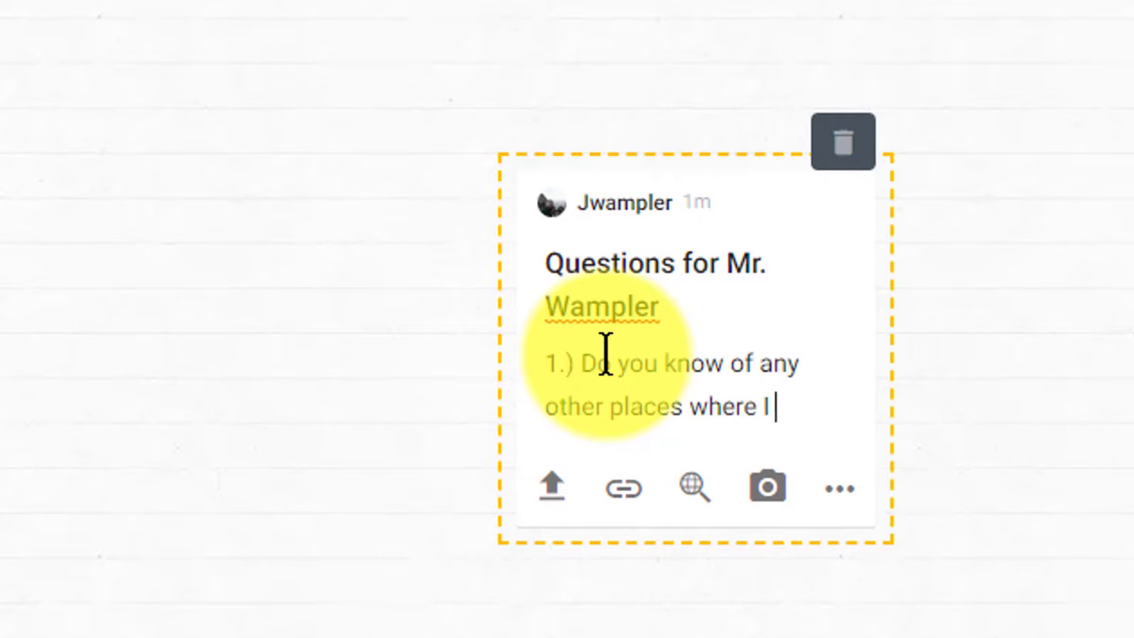
pyautogui.write('could find some good')
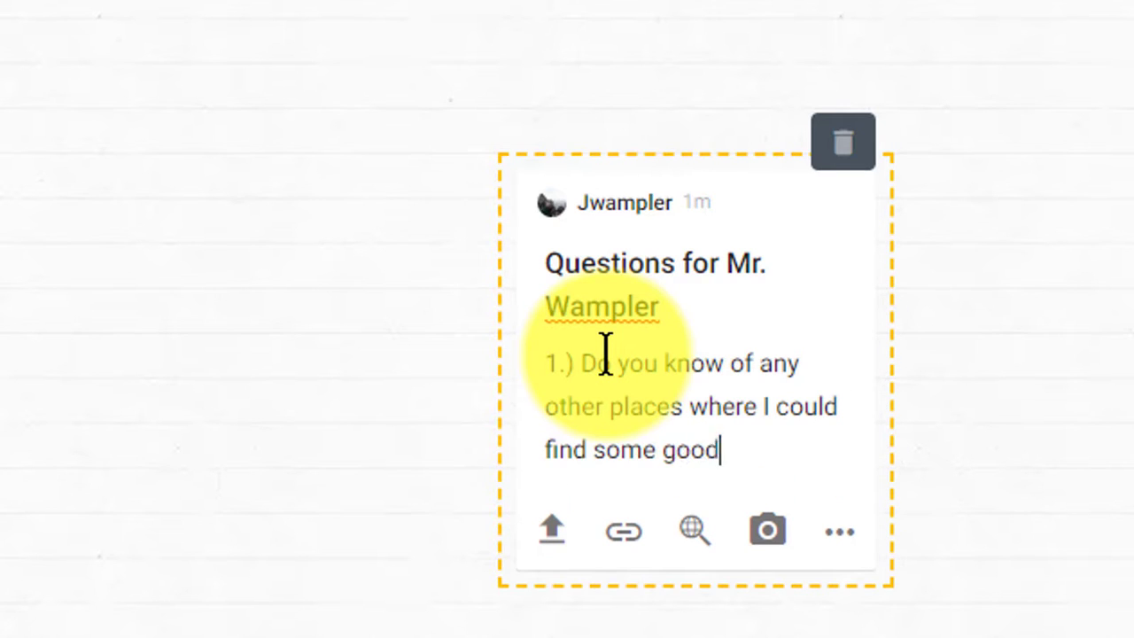
pyautogui.write(' examples?')
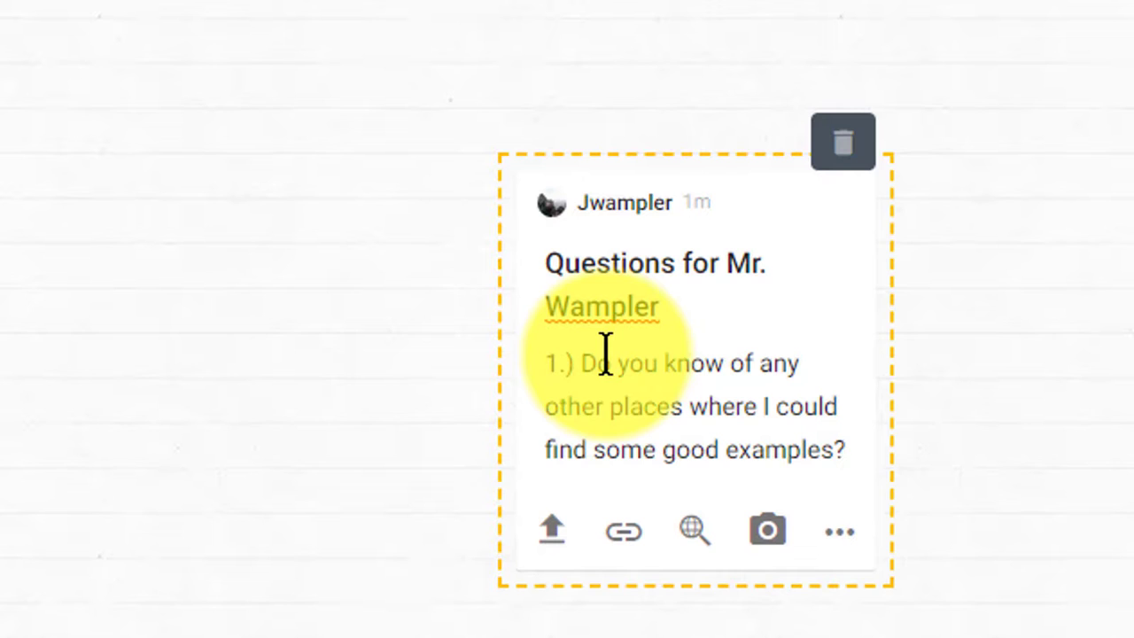
pyautogui.click(587, 636)
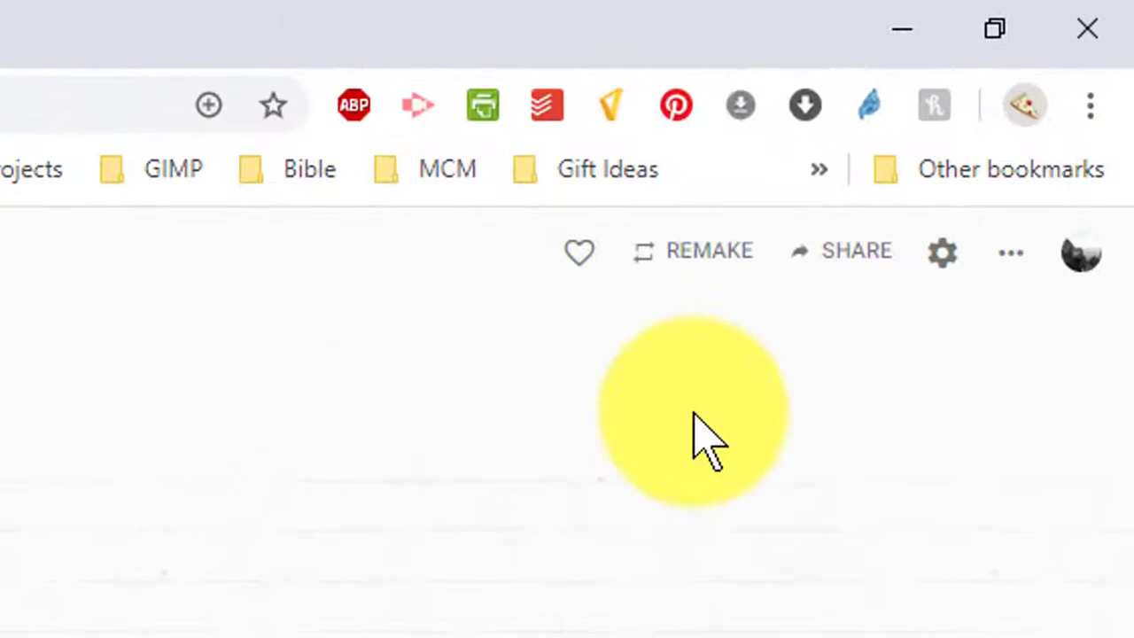
# Copy the personal board's link from Share, then return to the Cardboard Engineering slides.
pyautogui.click(871, 257)
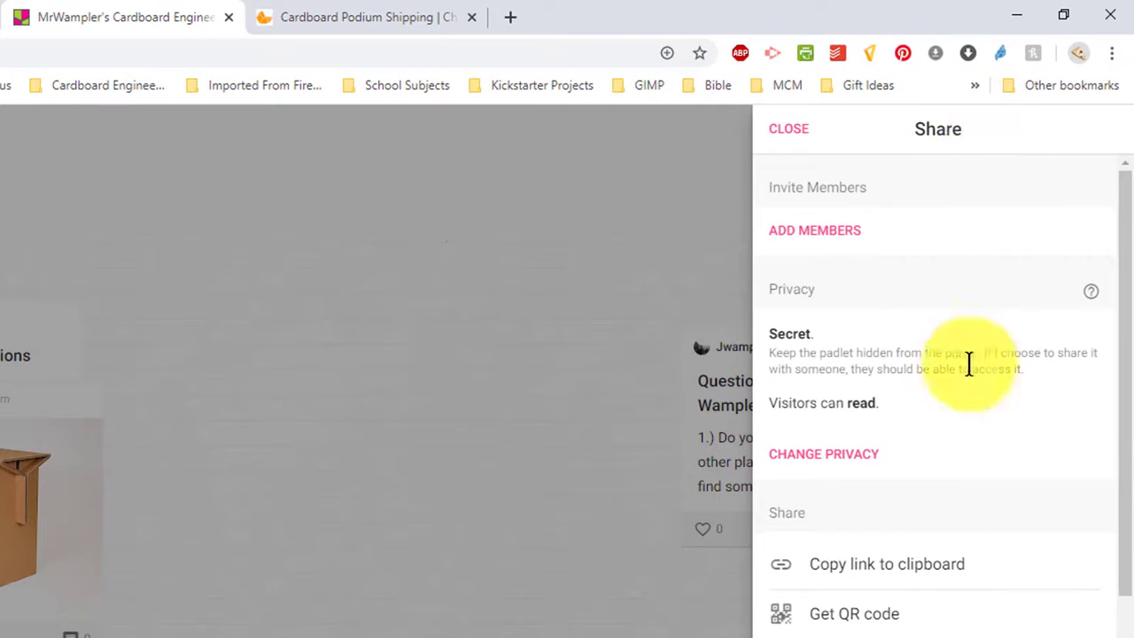
pyautogui.click(898, 567)
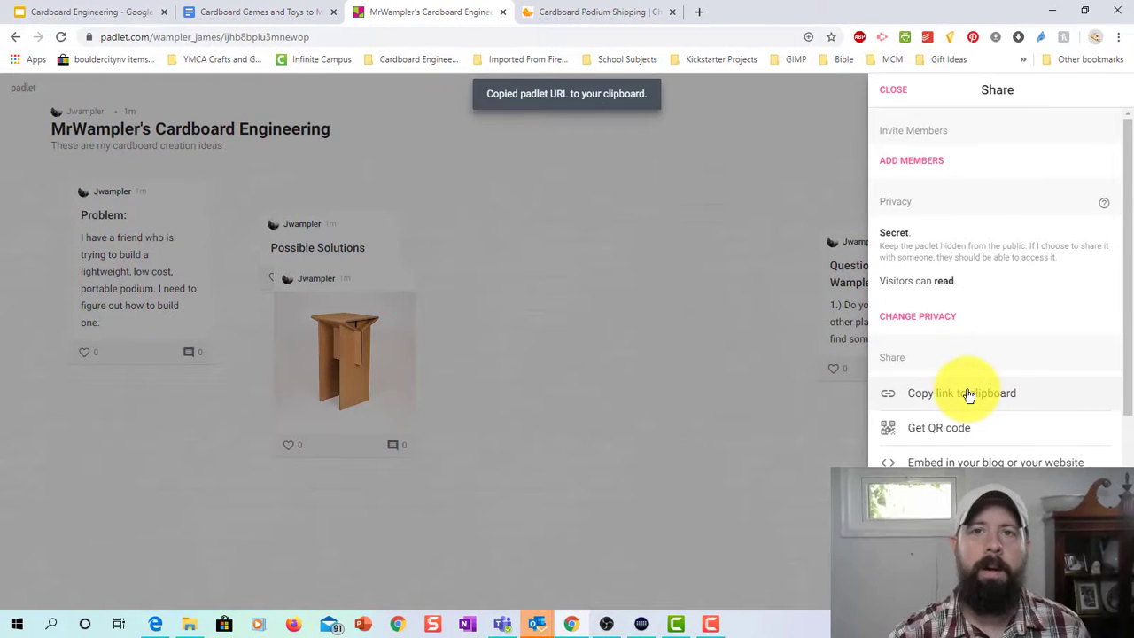
pyautogui.click(80, 11)
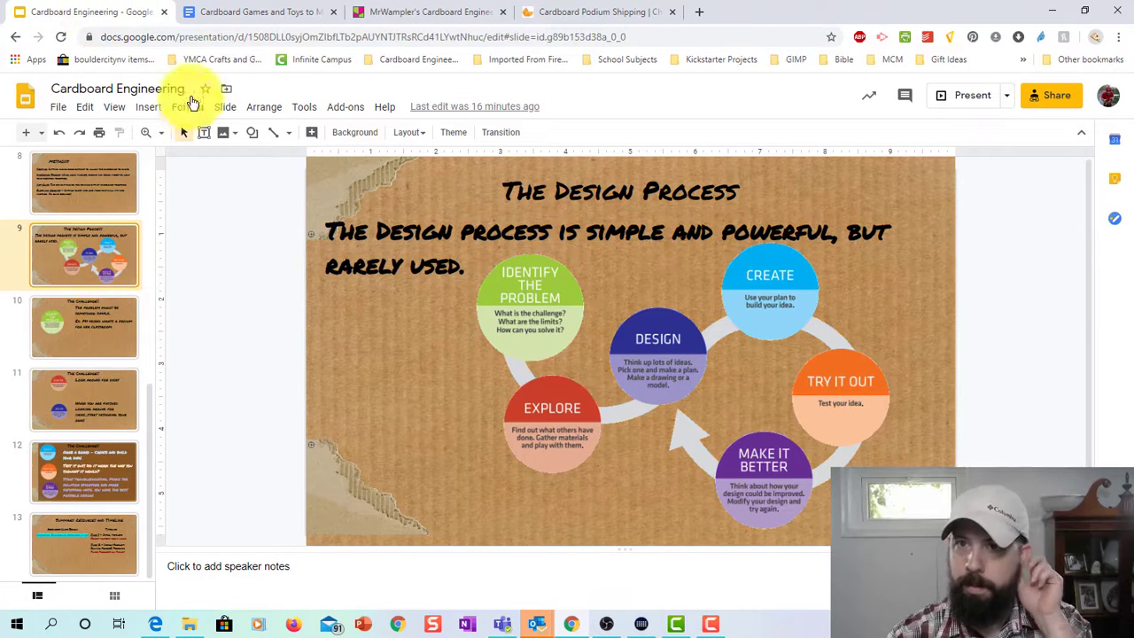
# Open the class padlet from its link in the Cardboard Games and Toys to Make doc.
pyautogui.click(240, 10)
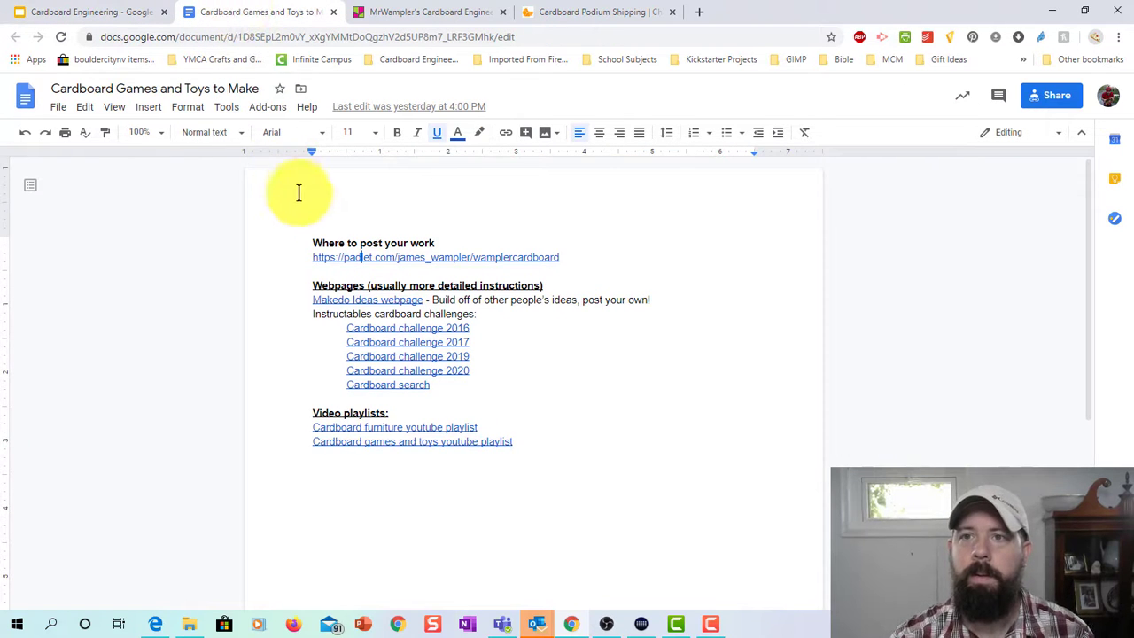
pyautogui.click(431, 258)
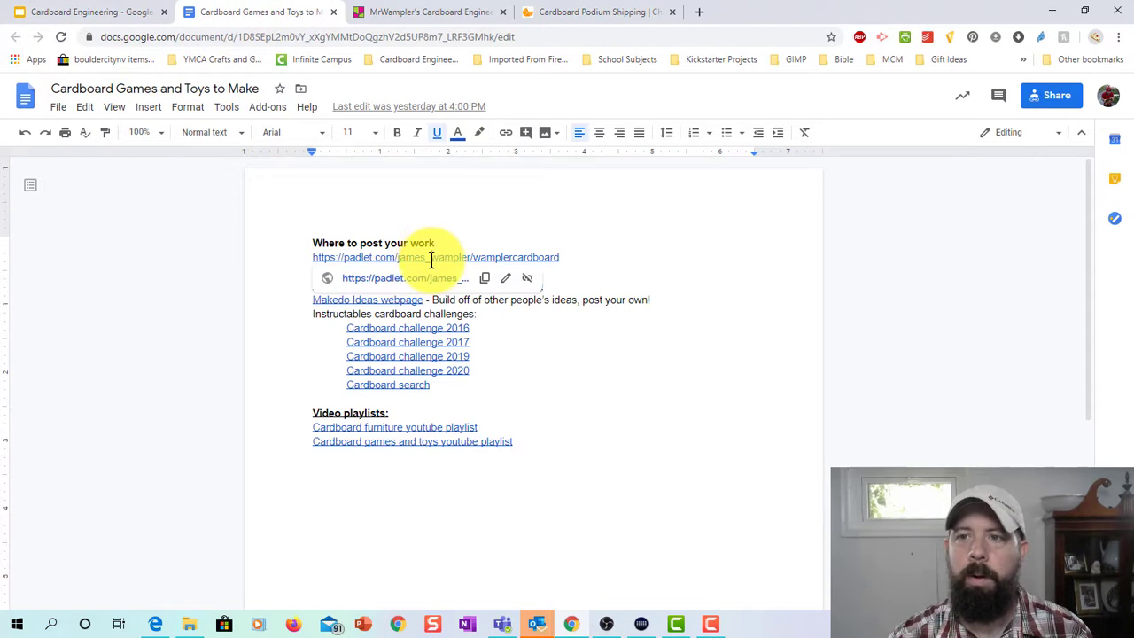
pyautogui.click(425, 278)
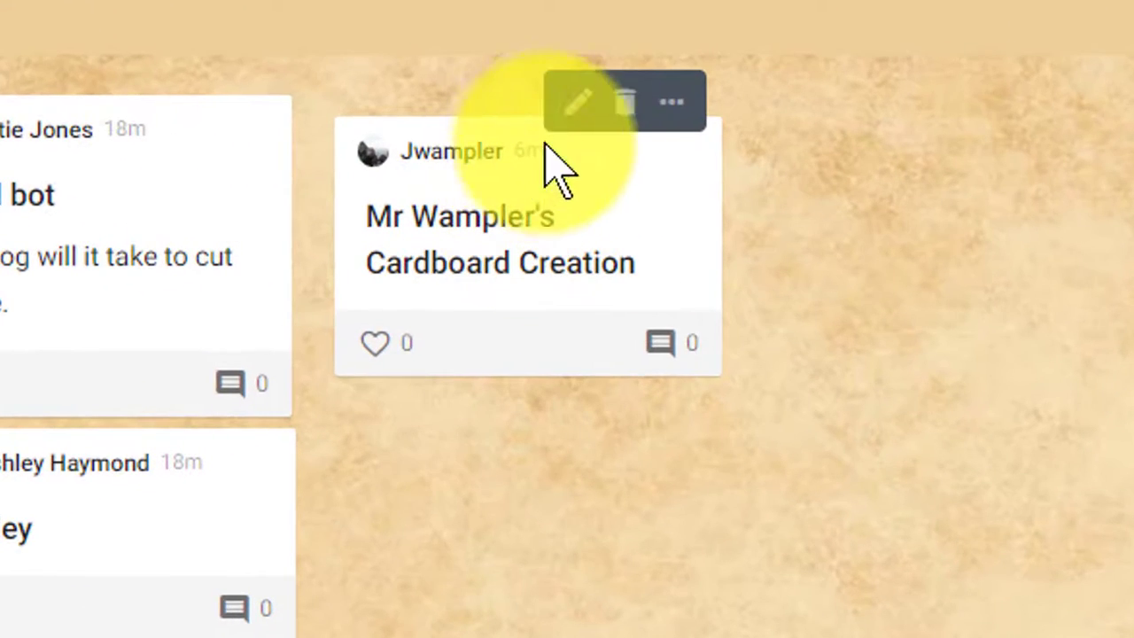
# Paste your board's link into your class padlet post and append 'Page' to its title.
pyautogui.click(560, 170)
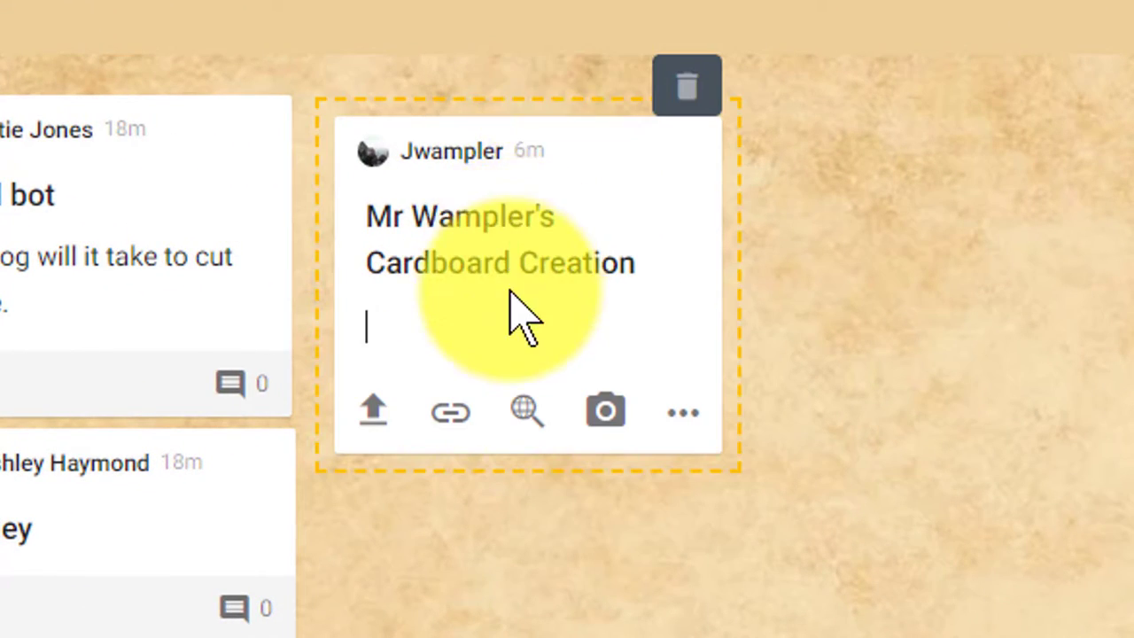
pyautogui.hotkey('ctrl', 'v')
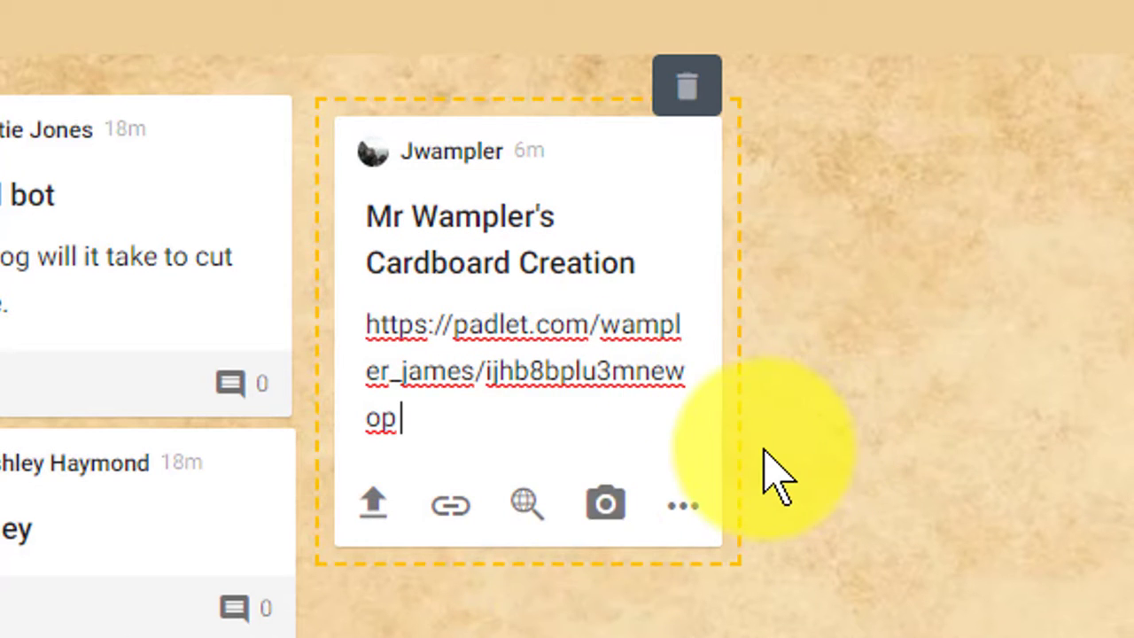
pyautogui.click(640, 255)
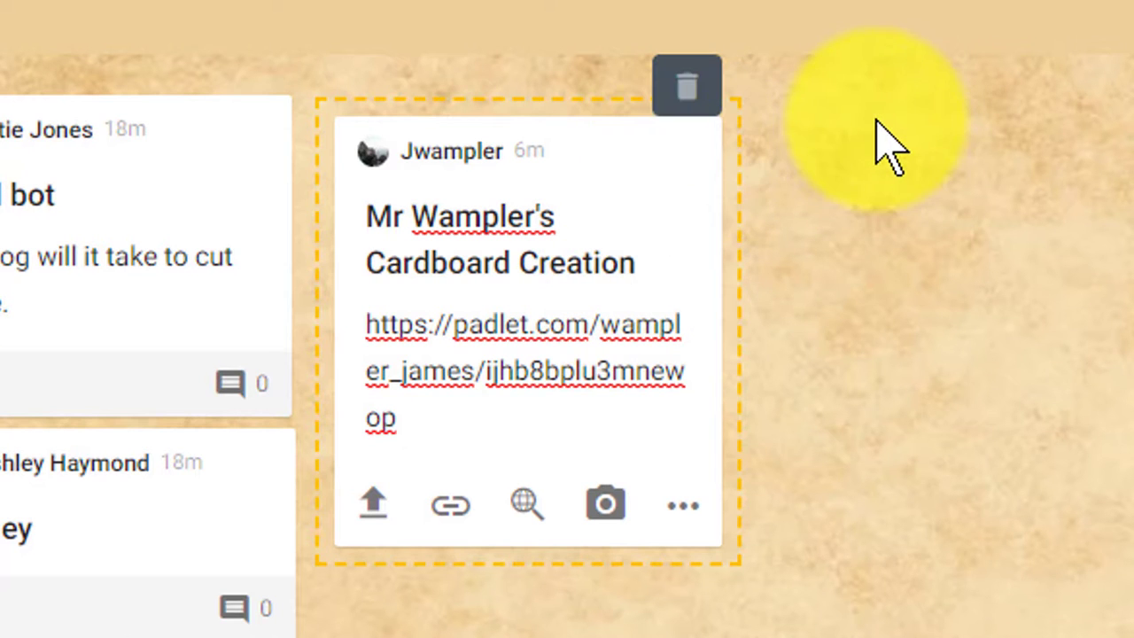
pyautogui.write('Page')
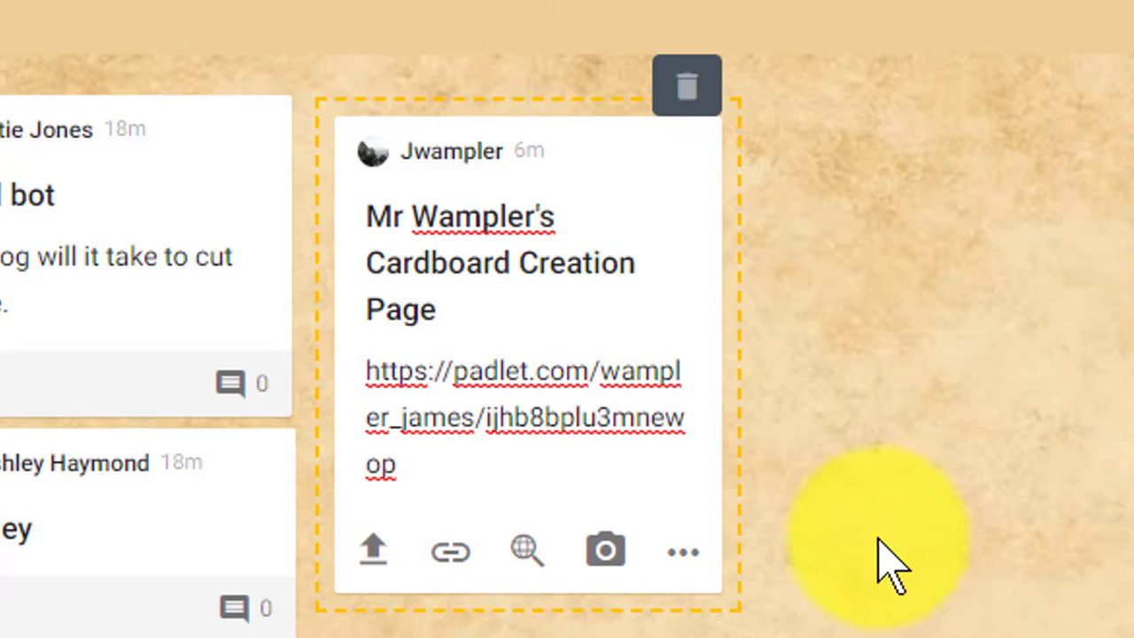
pyautogui.click(784, 514)
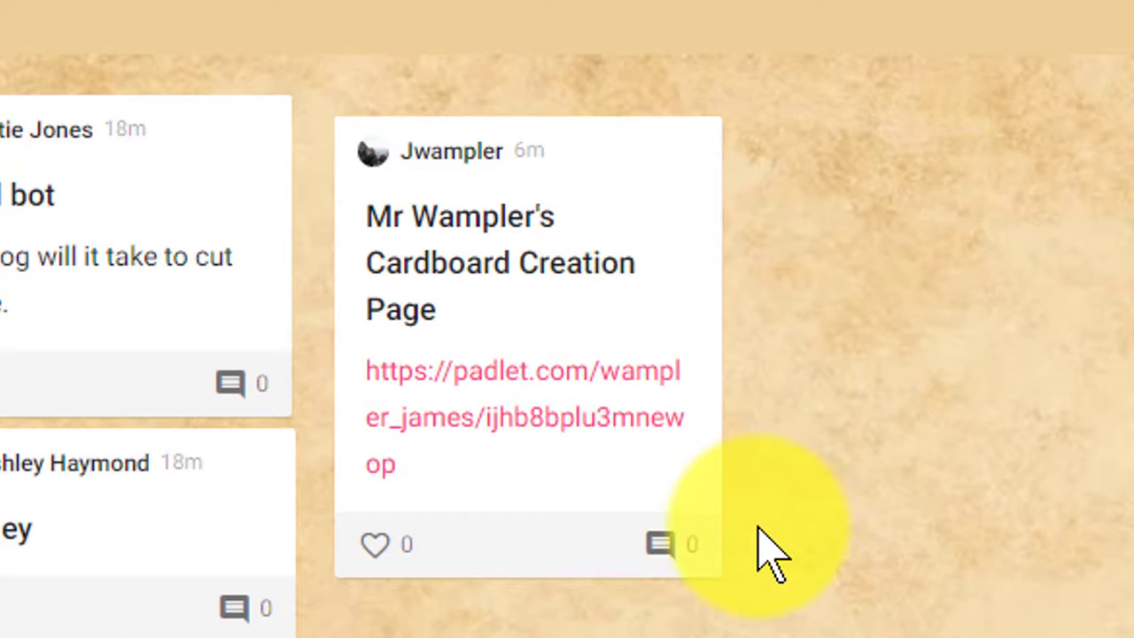
# Widen the post so its title fits one line, nudge it up-left, and open its link.
pyautogui.moveTo(577, 488)
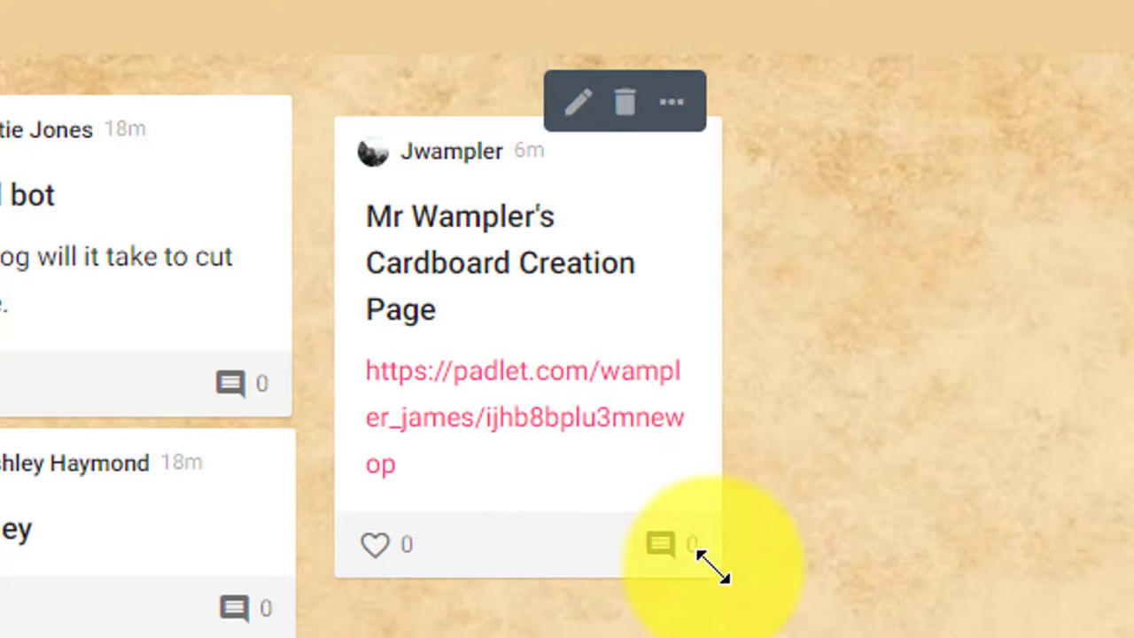
pyautogui.moveTo(711, 570); pyautogui.dragTo(977, 331)
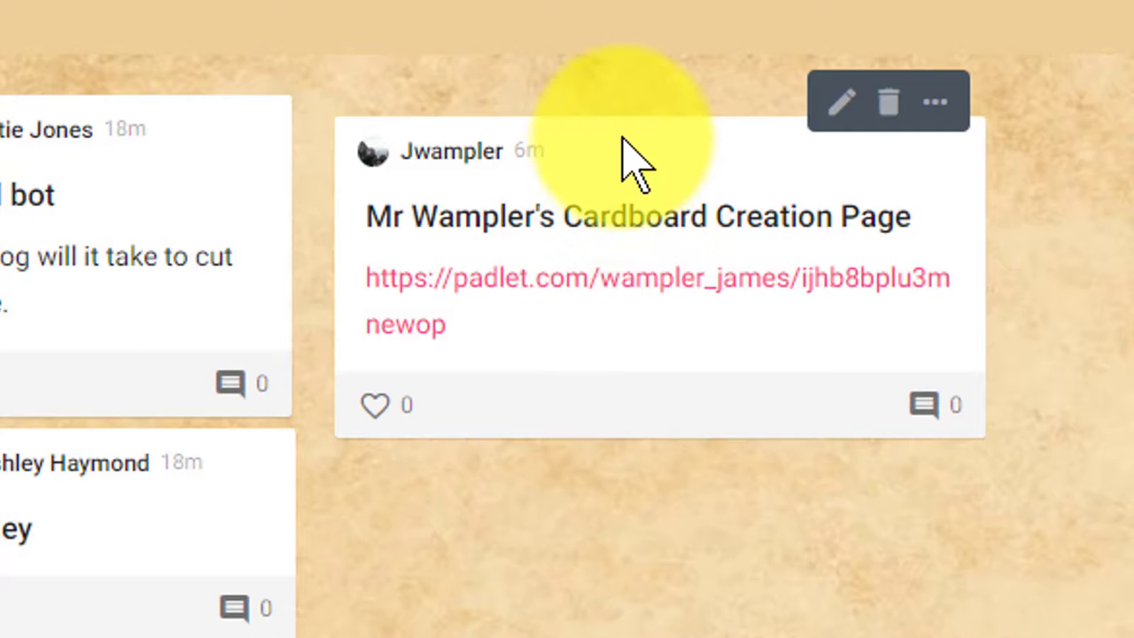
pyautogui.moveTo(621, 128); pyautogui.dragTo(590, 110)
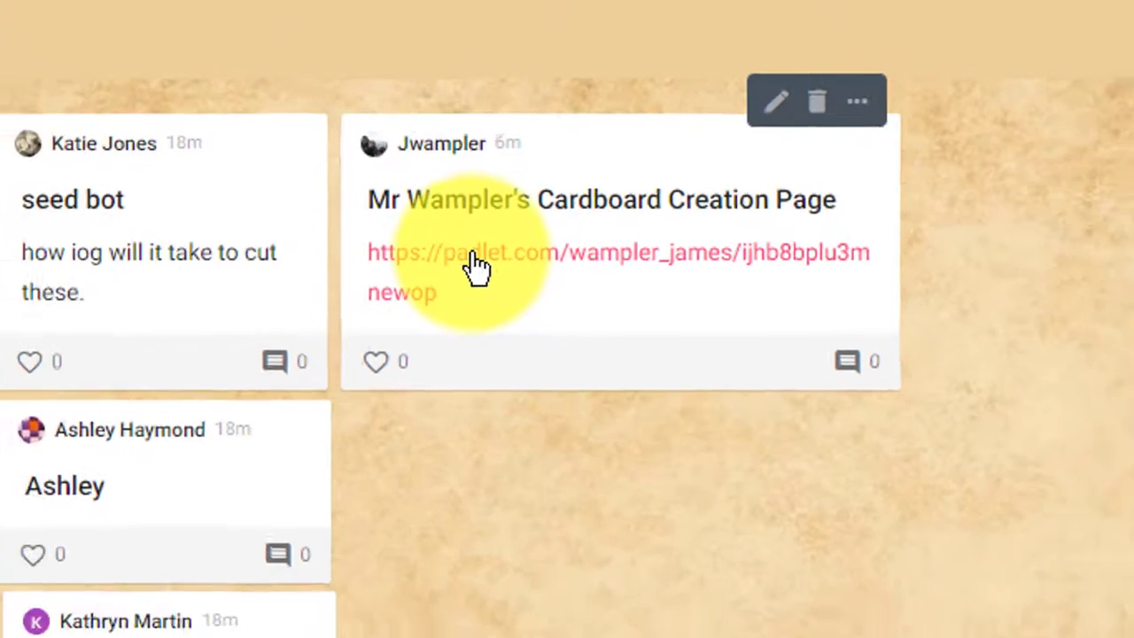
pyautogui.click(462, 259)
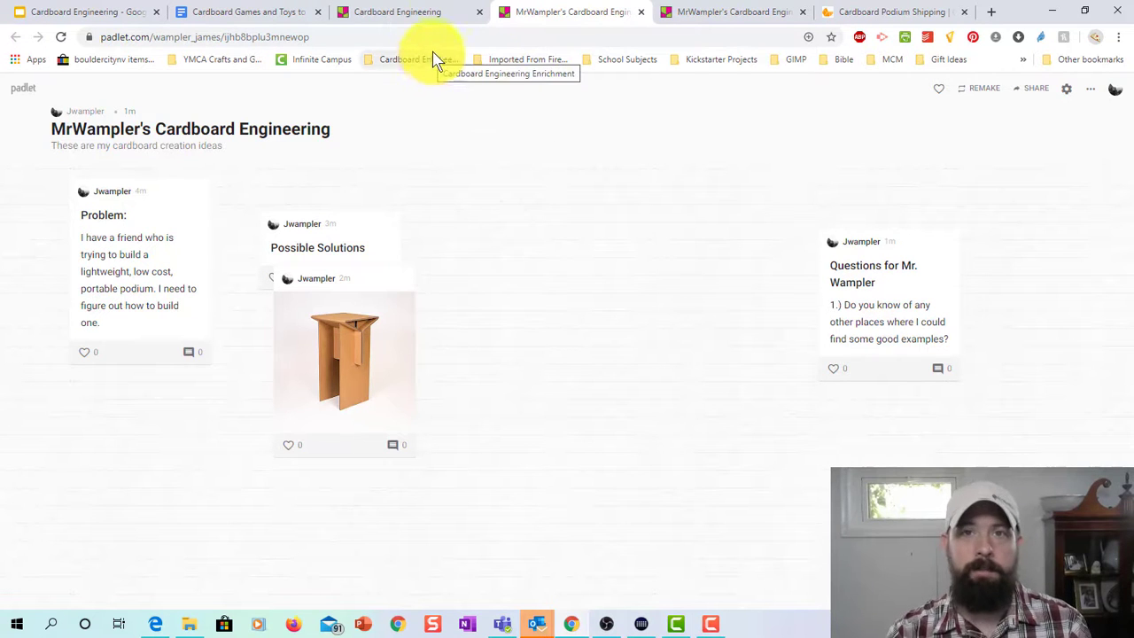
# After the linked personal board loads, go back to the class Cardboard Engineering board.
pyautogui.click(430, 13)
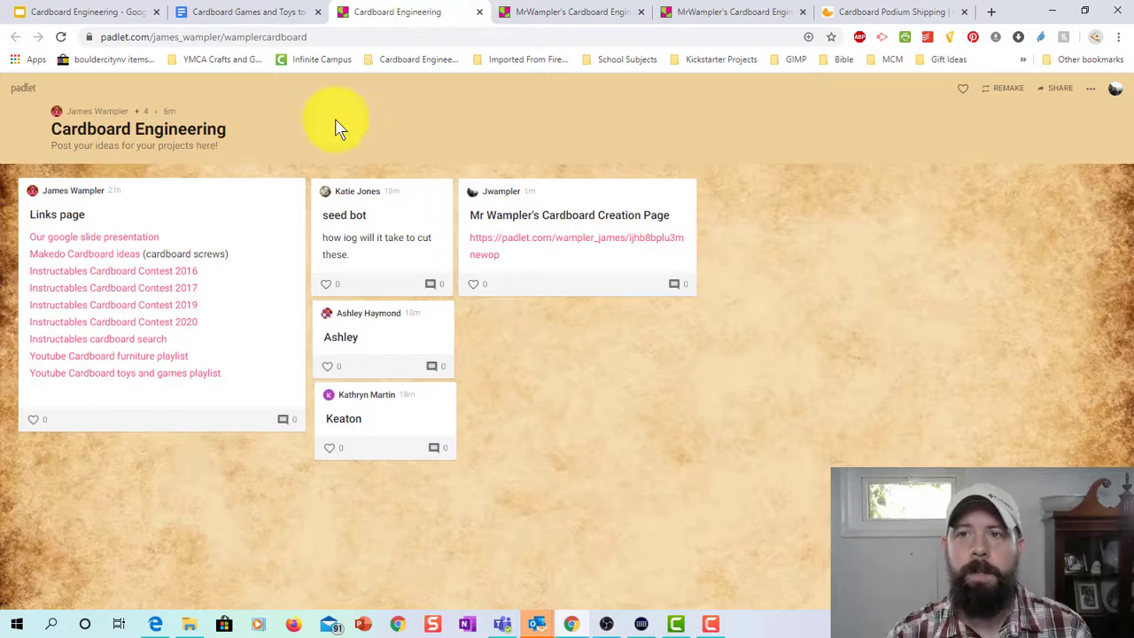